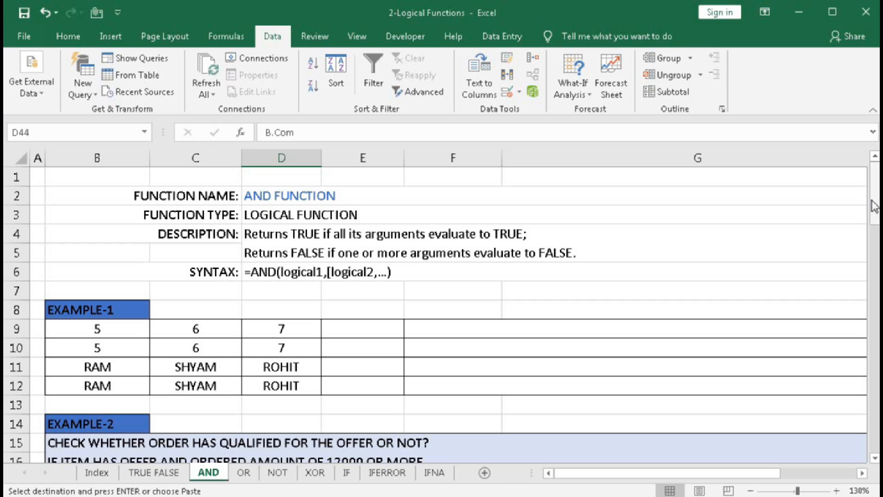
# - Review the examples on the AND worksheet down to the conditional formatting table, and return to the function description
pyautogui.moveTo(876, 207); pyautogui.dragTo(877, 254)
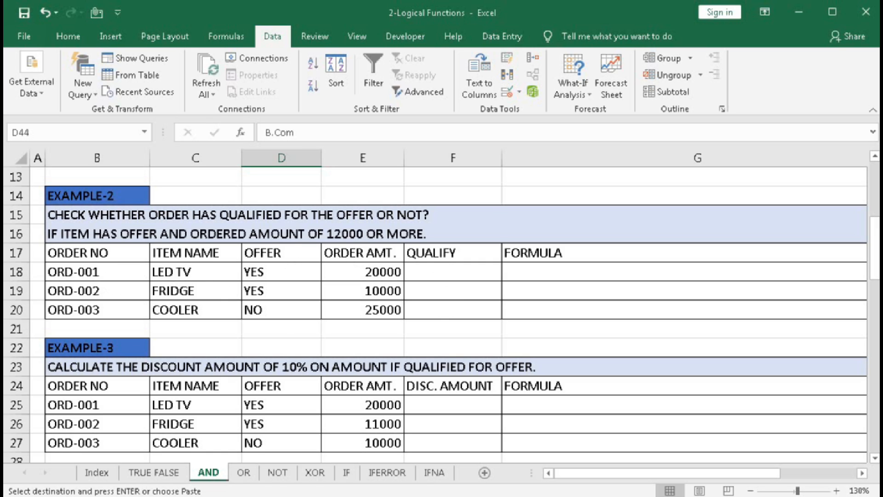
pyautogui.moveTo(876, 248); pyautogui.dragTo(876, 276)
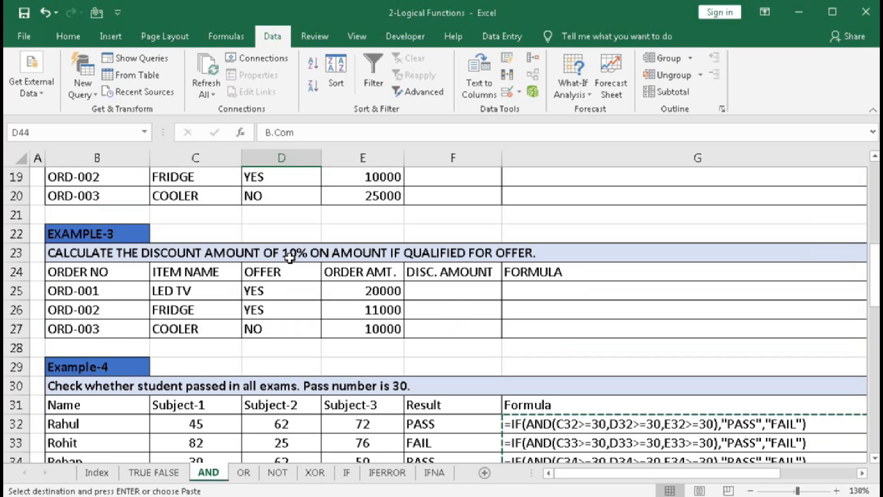
pyautogui.moveTo(876, 273); pyautogui.dragTo(877, 308)
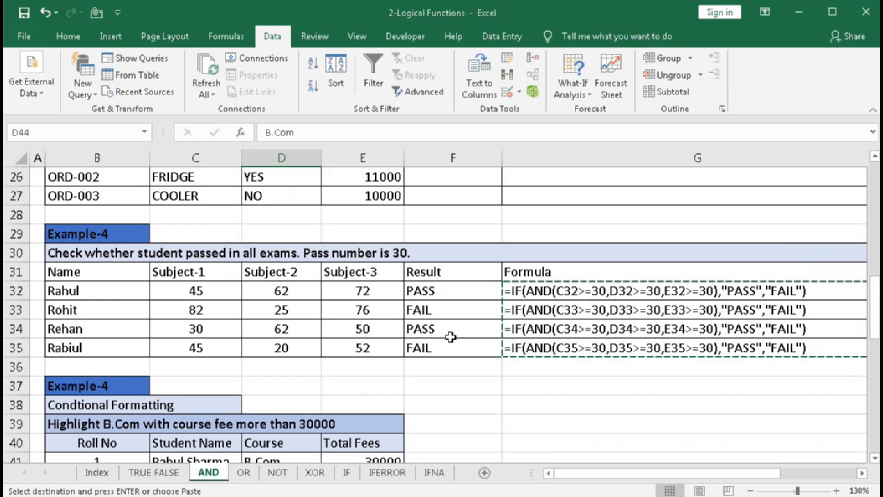
pyautogui.moveTo(876, 301); pyautogui.dragTo(877, 362)
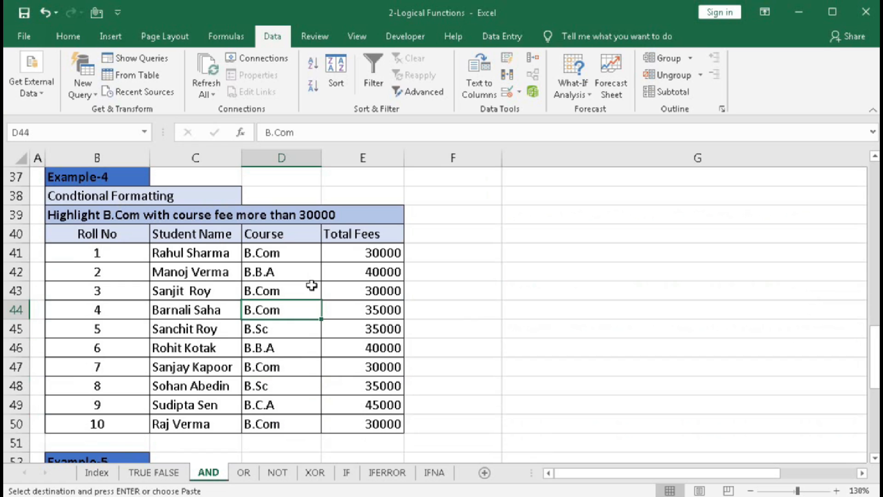
pyautogui.moveTo(875, 354); pyautogui.dragTo(872, 183)
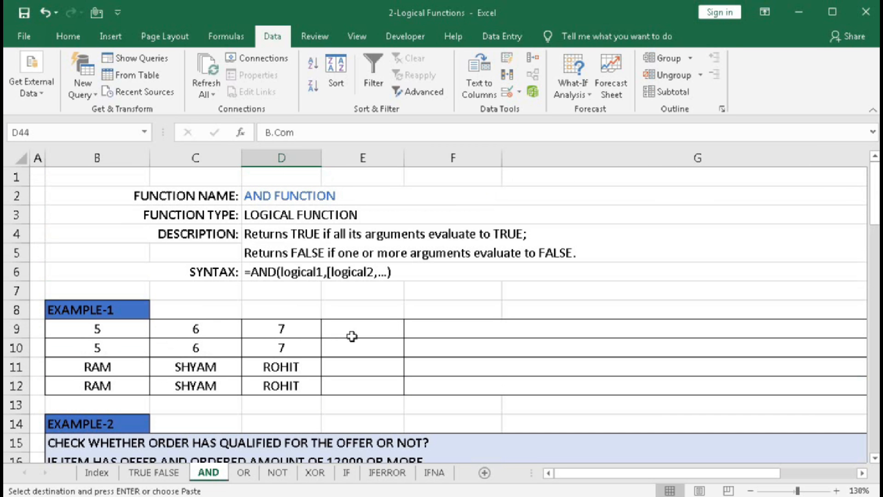
# - Enter the formula =AND(B9=5,C9=6,D9=7) in cell E9 of Example-1
pyautogui.click(378, 332)
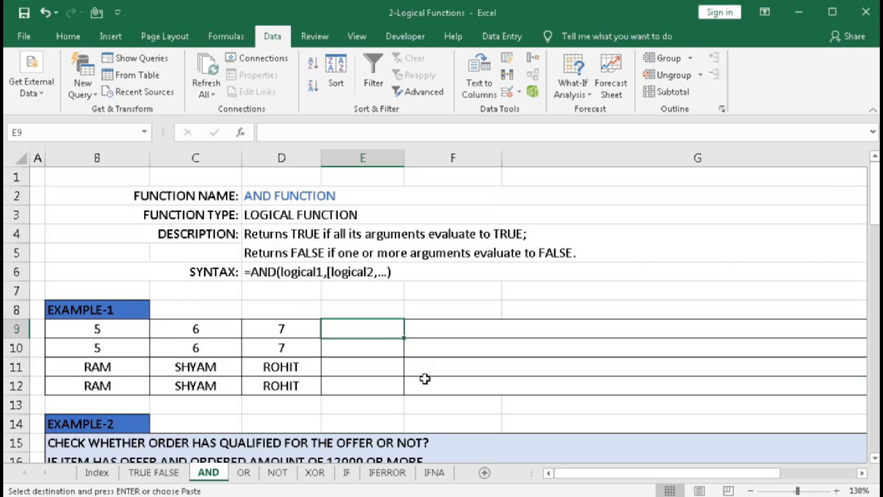
pyautogui.write('=and')
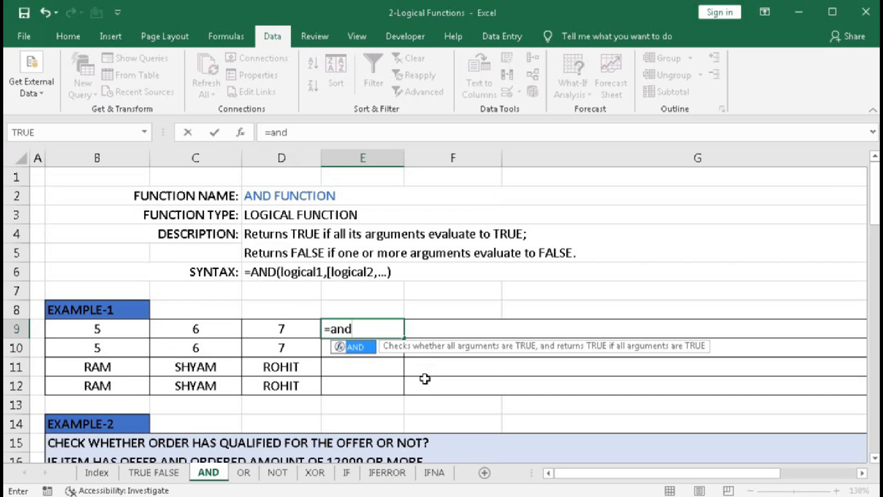
pyautogui.press('Tab')
pyautogui.click(93, 334)
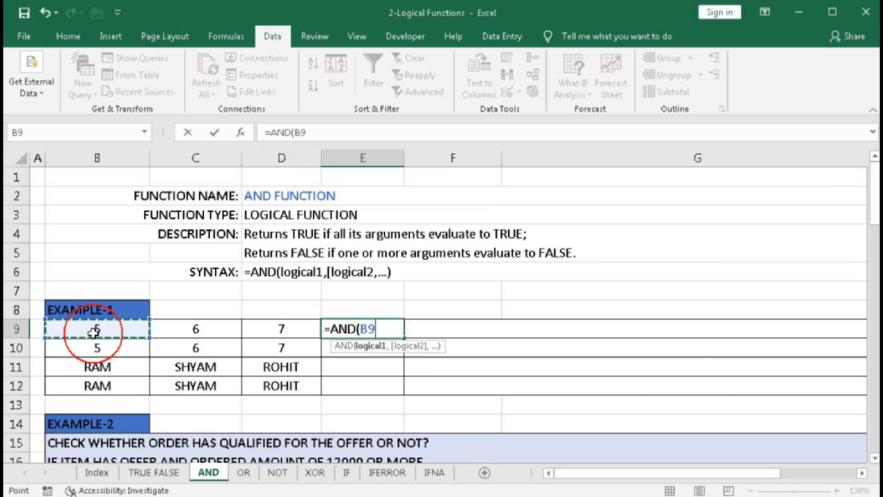
pyautogui.write('=')
pyautogui.write('5,')
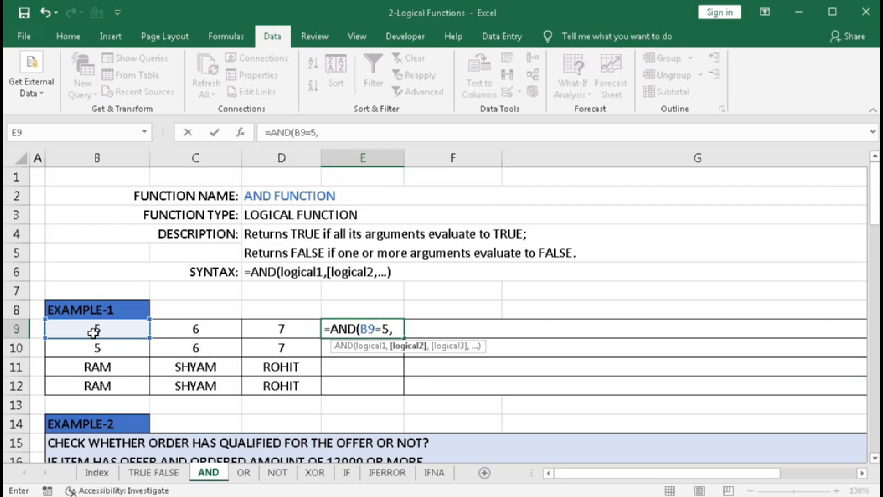
pyautogui.click(175, 328)
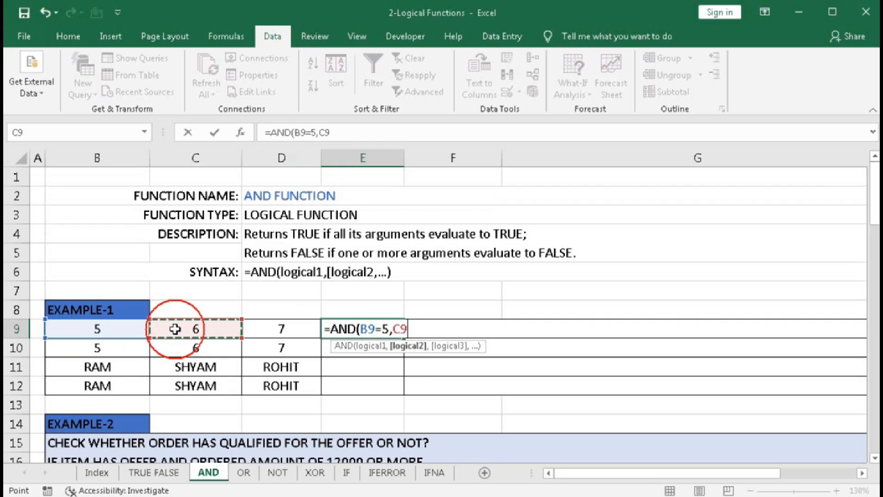
pyautogui.write('=6')
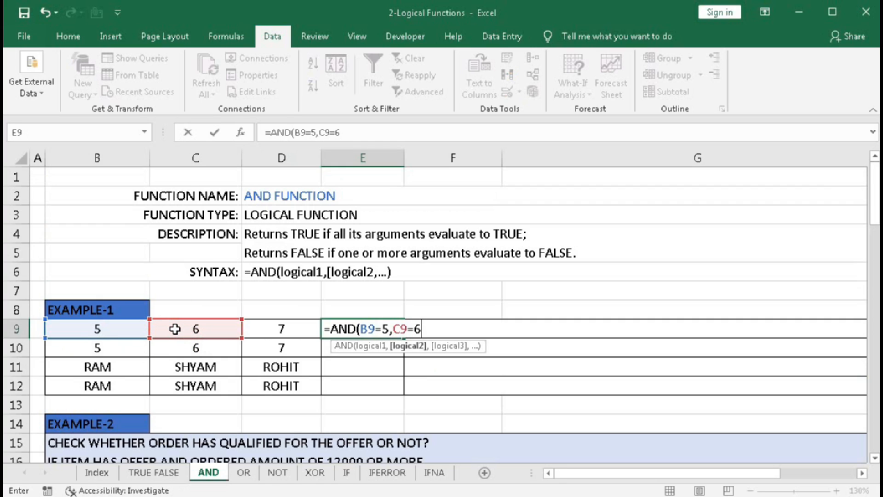
pyautogui.write(',')
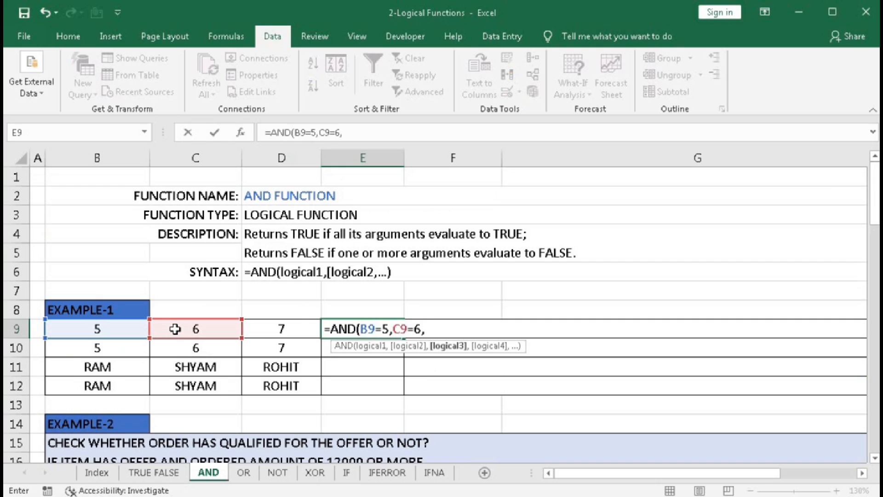
pyautogui.click(289, 330)
pyautogui.write('=')
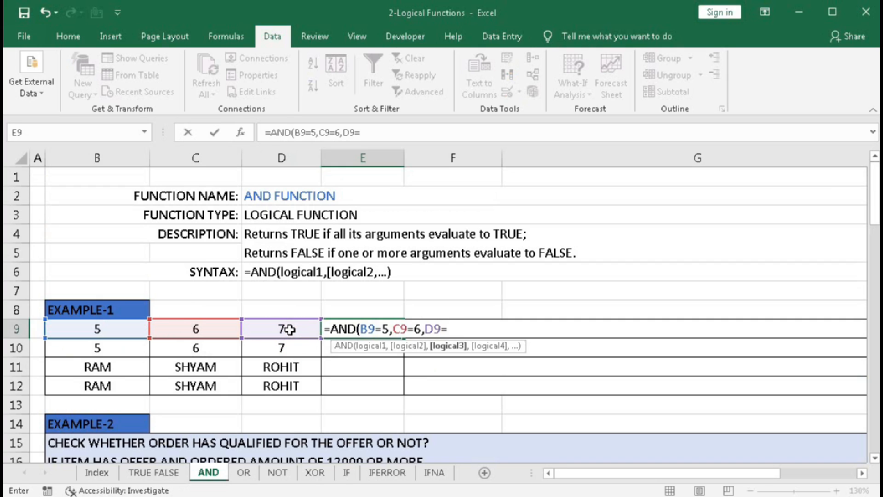
pyautogui.write('7)')
pyautogui.press('Return')
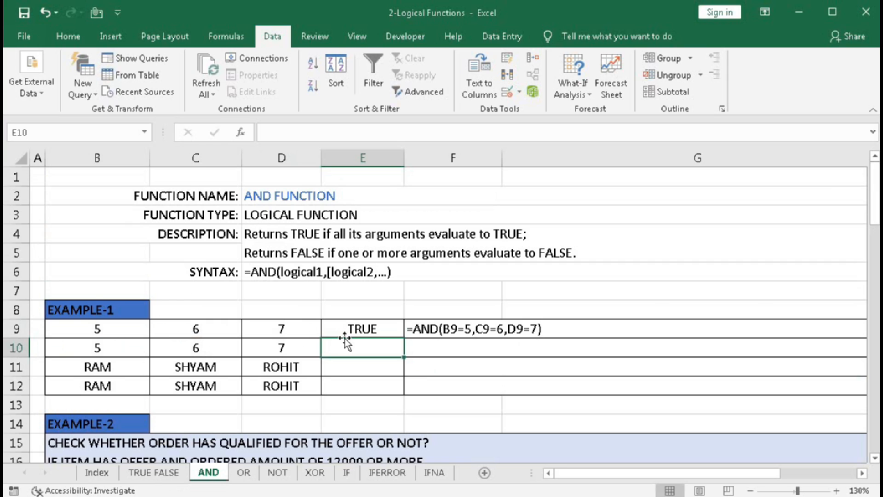
# - Evaluate each of the three conditions inside E9's AND formula in turn, restoring the original formula after each check
pyautogui.doubleClick(382, 329)
pyautogui.click(375, 346)
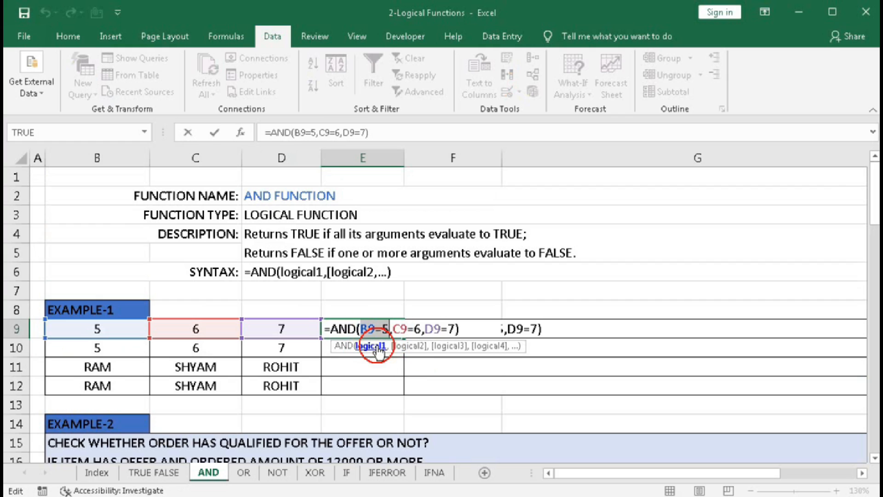
pyautogui.press('F9')
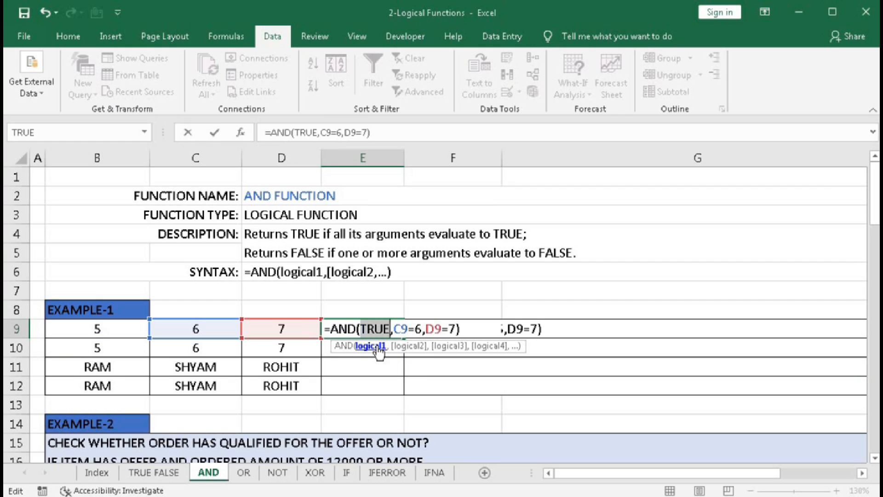
pyautogui.hotkey('ctrl', 'z')
pyautogui.click(407, 346)
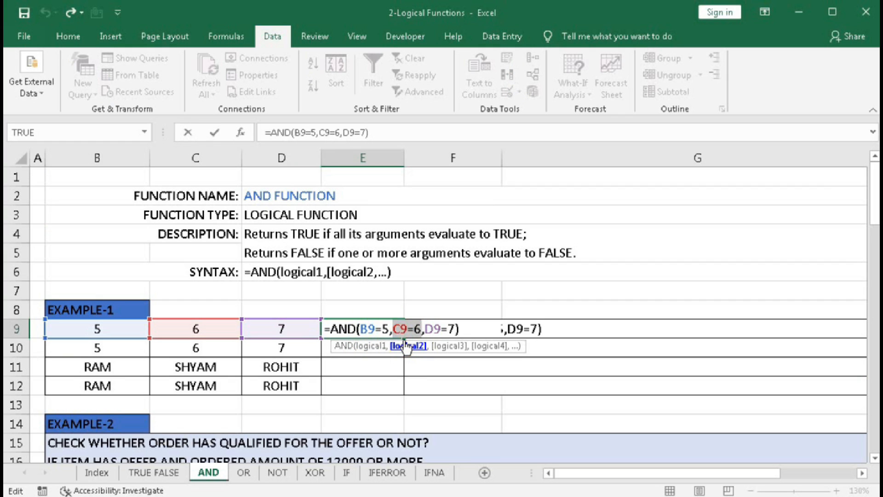
pyautogui.press('F9')
pyautogui.hotkey('ctrl', 'z')
pyautogui.click(454, 346)
pyautogui.press('F9')
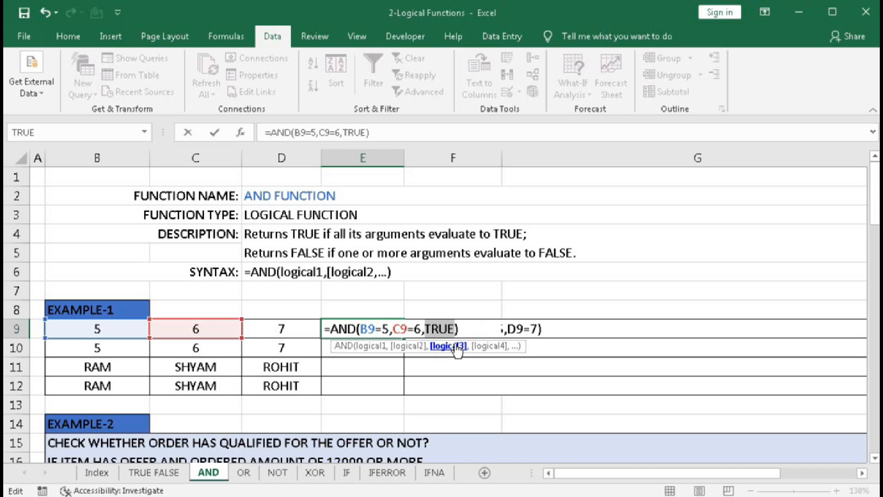
pyautogui.hotkey('ctrl', 'z')
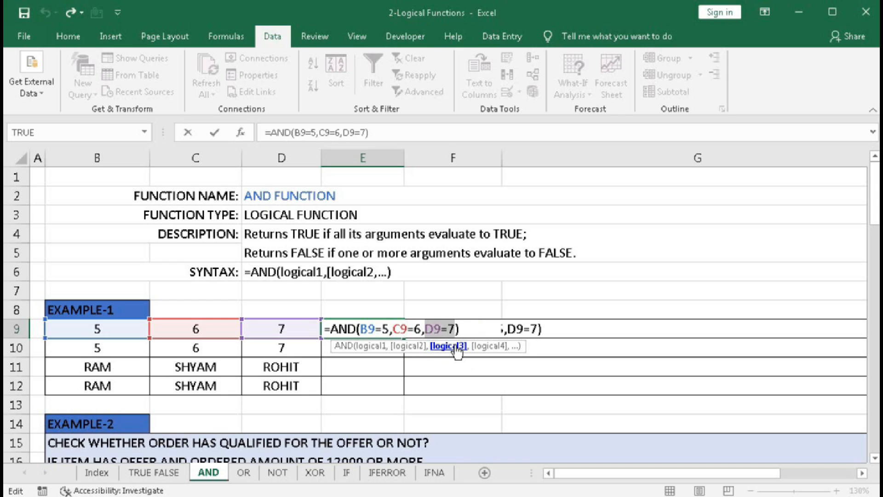
pyautogui.press('Return')
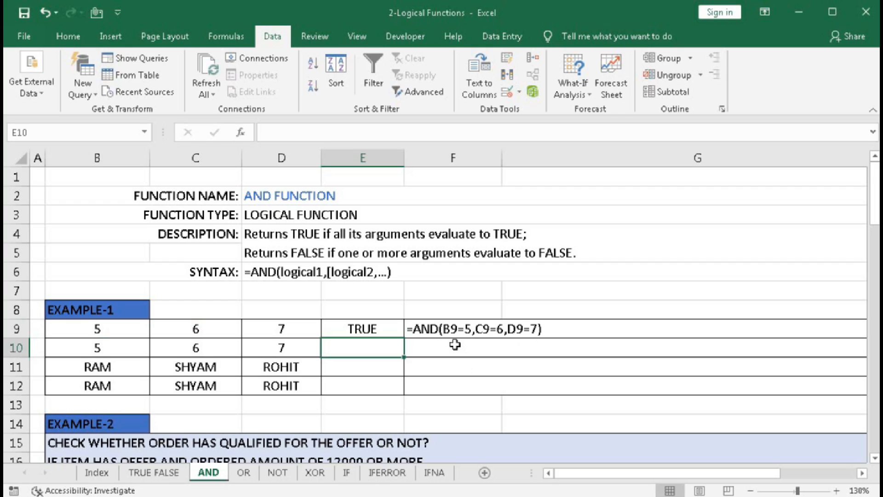
# - Enter the formula =AND(B10=5,C10=6,D10=10) in cell E10
pyautogui.write('=')
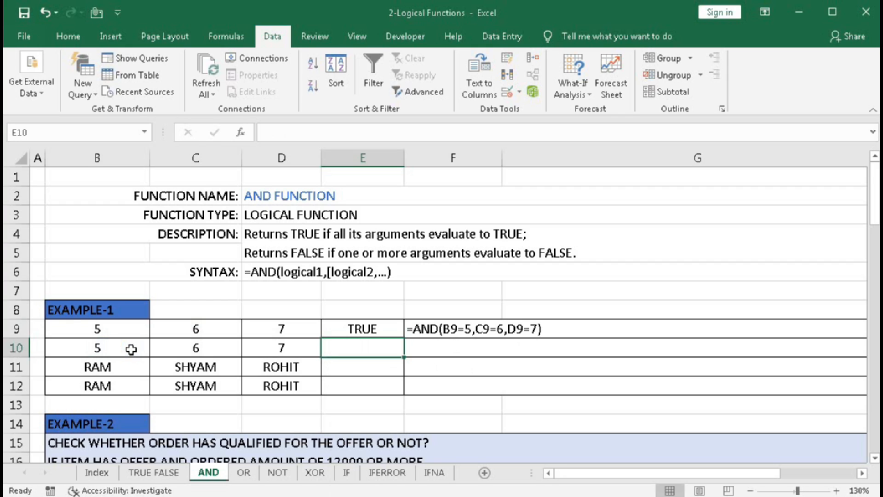
pyautogui.write('and')
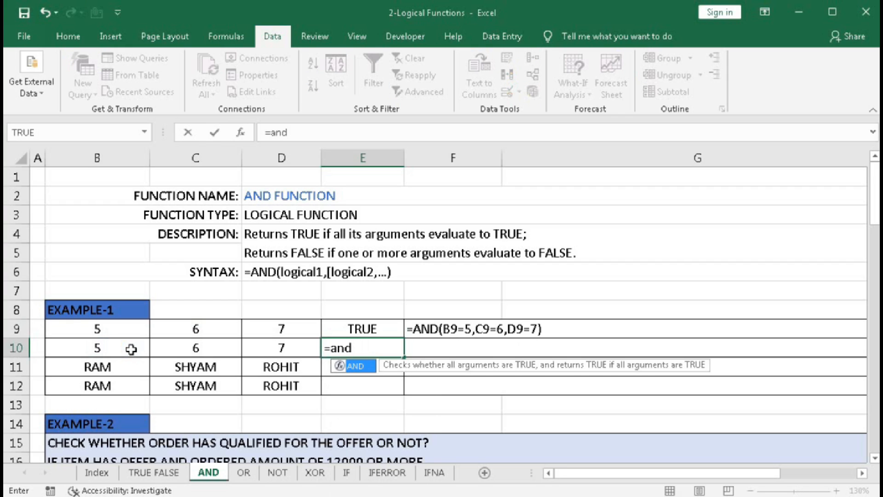
pyautogui.write('(')
pyautogui.click(113, 346)
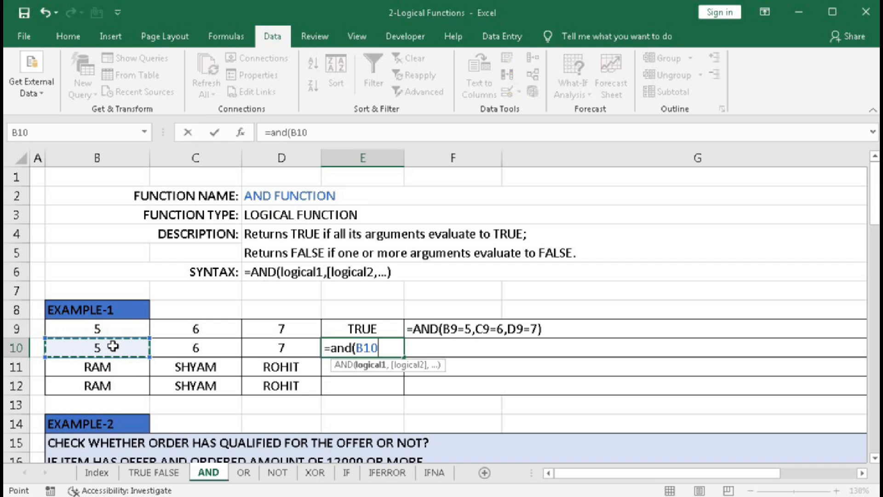
pyautogui.write('=5,')
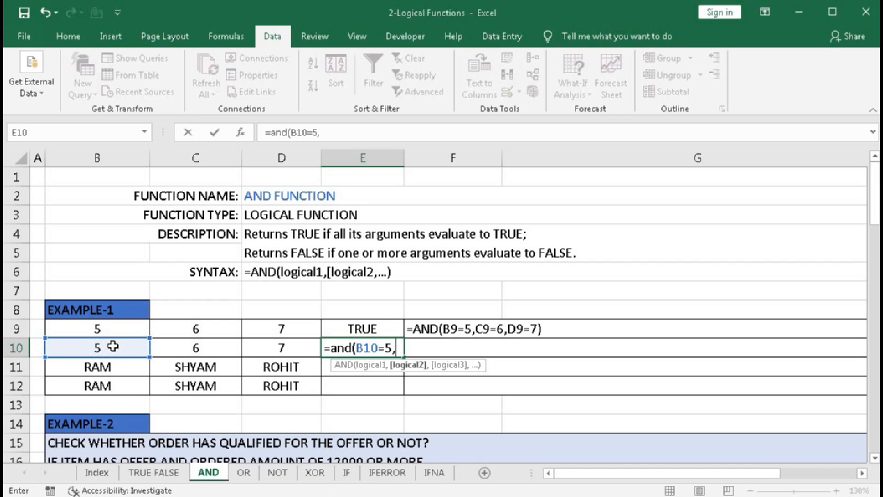
pyautogui.click(184, 349)
pyautogui.write('=')
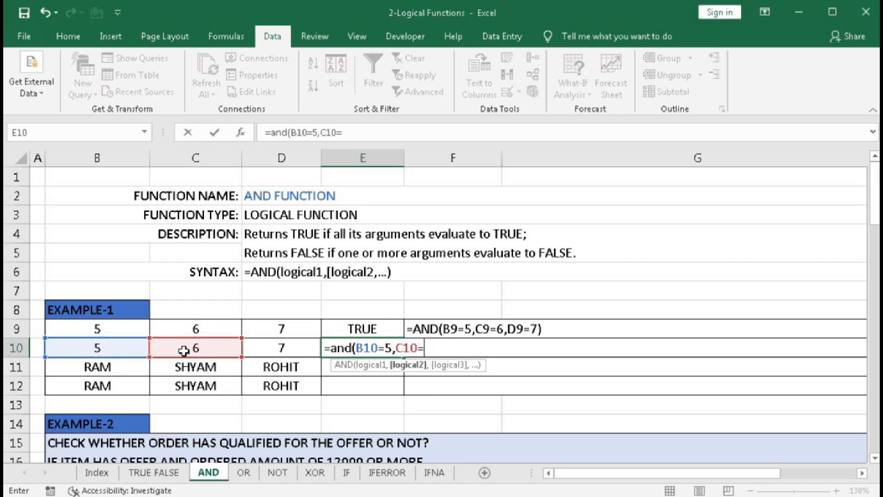
pyautogui.write('6,')
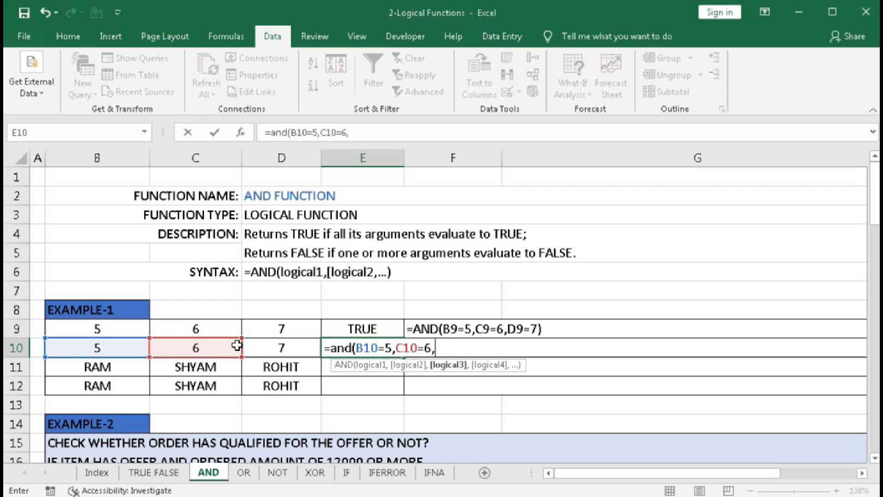
pyautogui.click(254, 345)
pyautogui.write('=10')
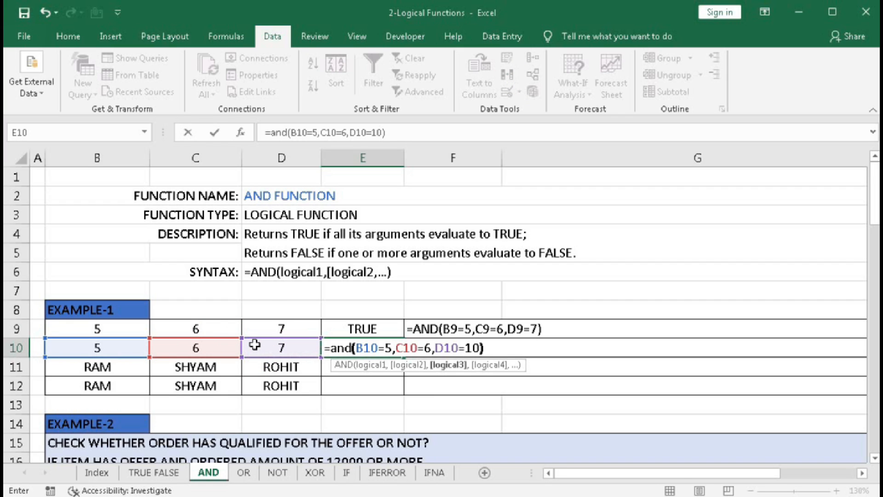
pyautogui.press('Return')
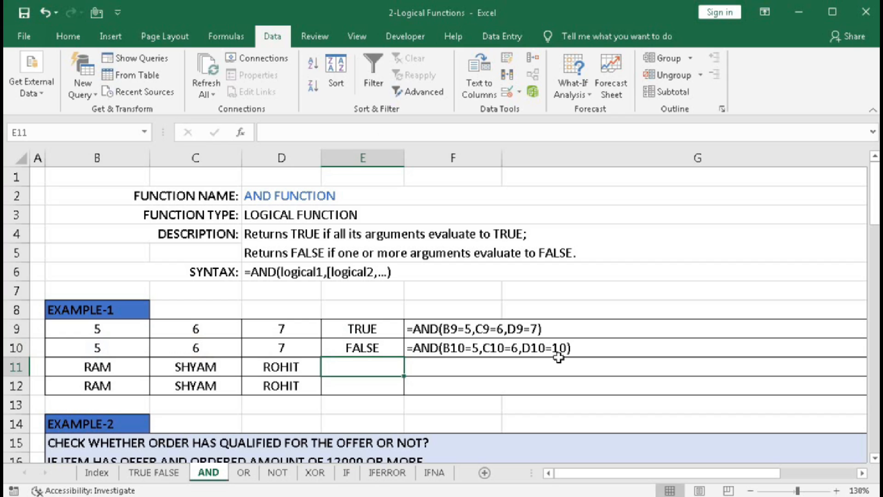
# - Evaluate only the third condition, D10=10, inside E10's AND formula and restore the original formula
pyautogui.doubleClick(368, 348)
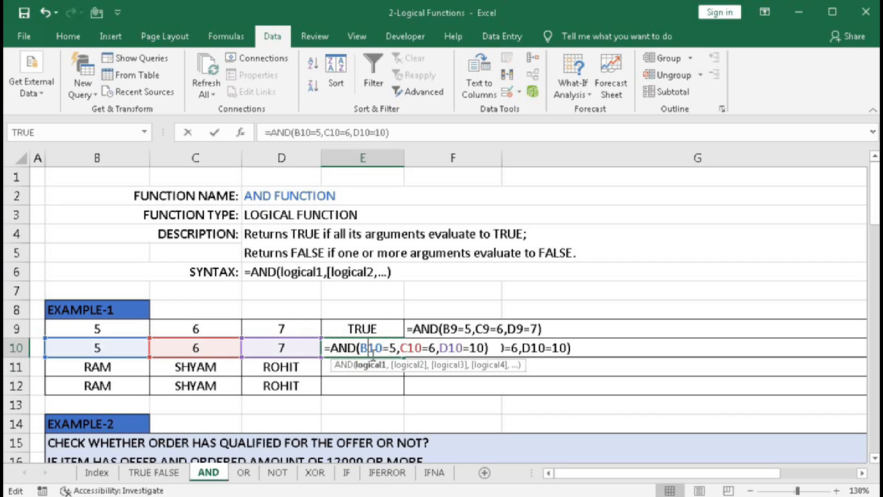
pyautogui.click(454, 366)
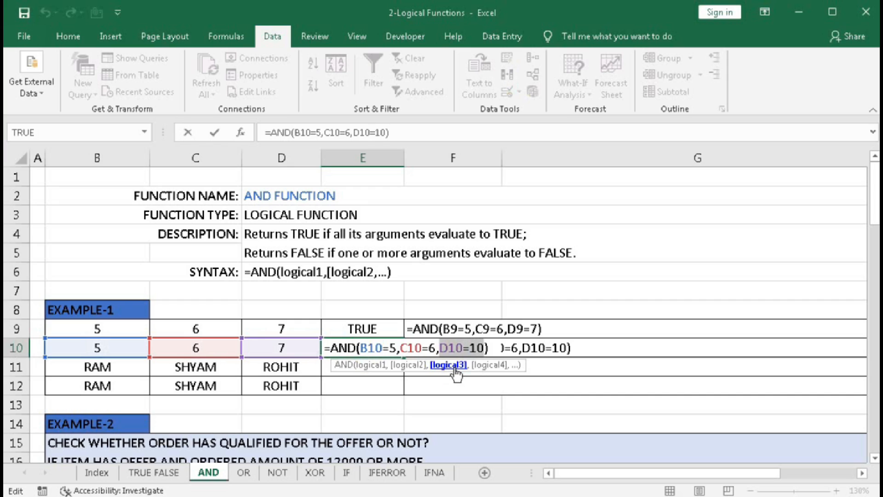
pyautogui.press('F9')
pyautogui.hotkey('ctrl', 'z')
pyautogui.press('Return')
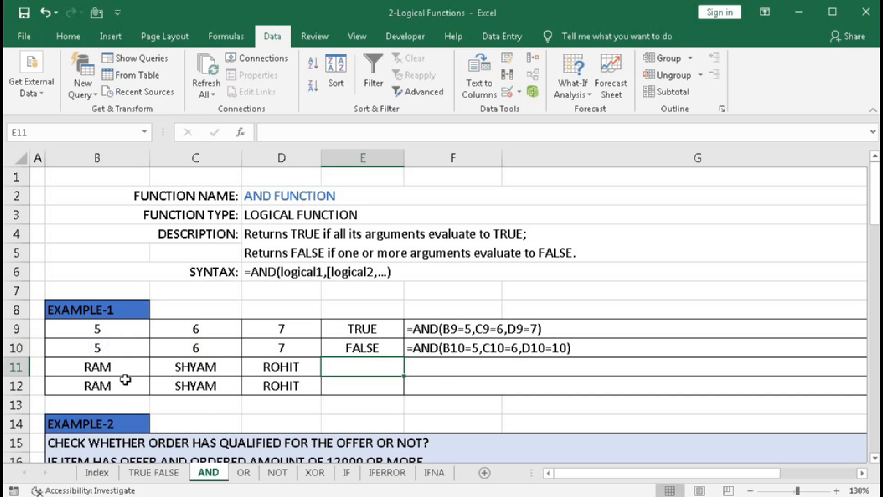
# - Enter an AND formula in E11 testing whether B11, C11 and D11 equal their respective names, written as quoted text with initial capitals
pyautogui.click(345, 369)
pyautogui.write('=and(')
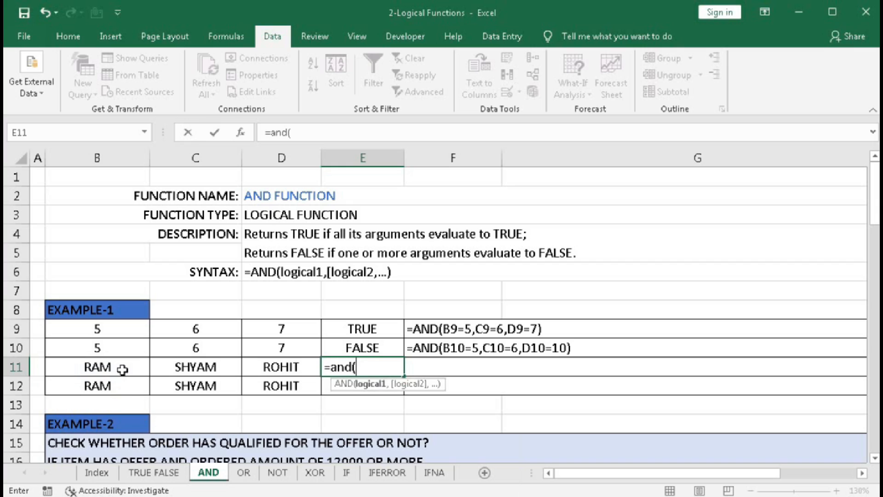
pyautogui.click(122, 369)
pyautogui.write('=')
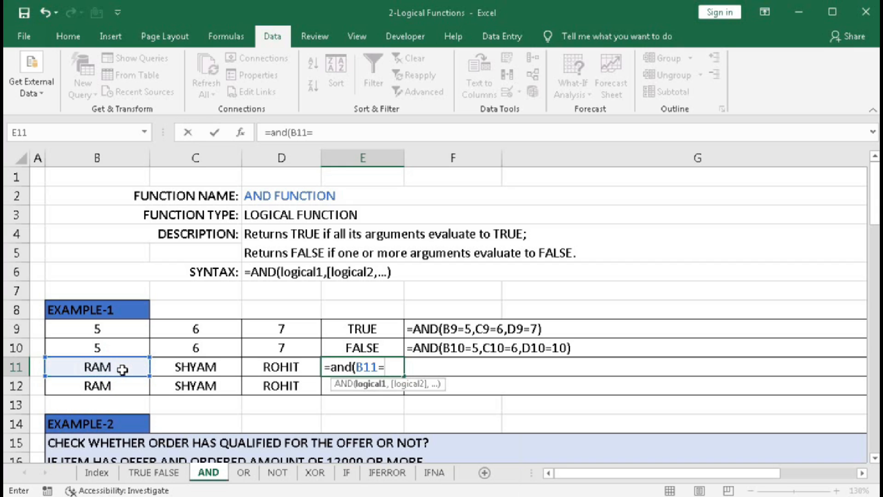
pyautogui.write('"Ram')
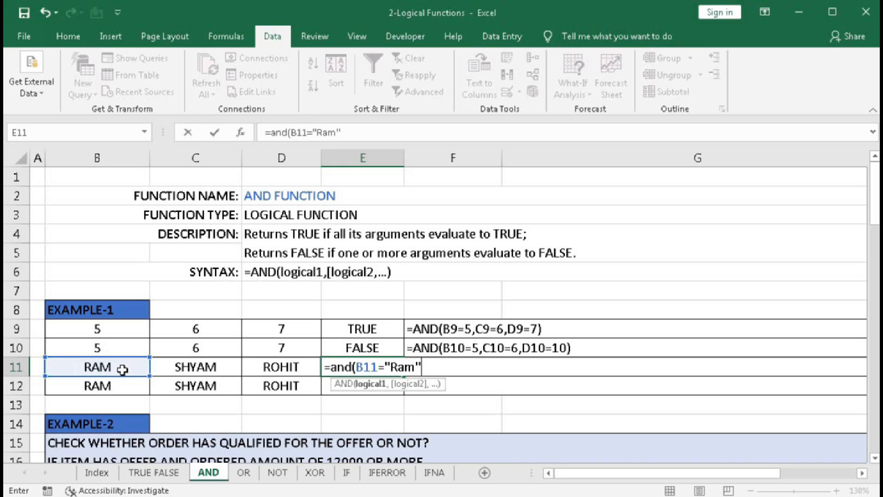
pyautogui.write('",')
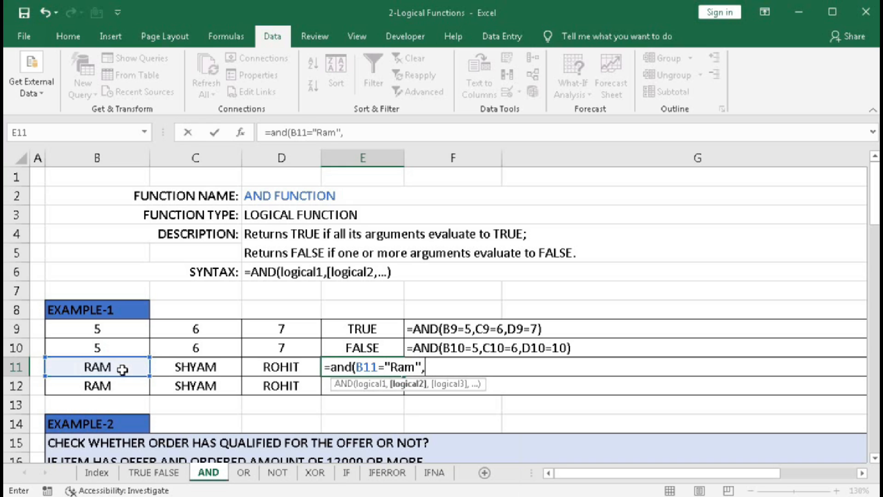
pyautogui.click(166, 367)
pyautogui.write('=')
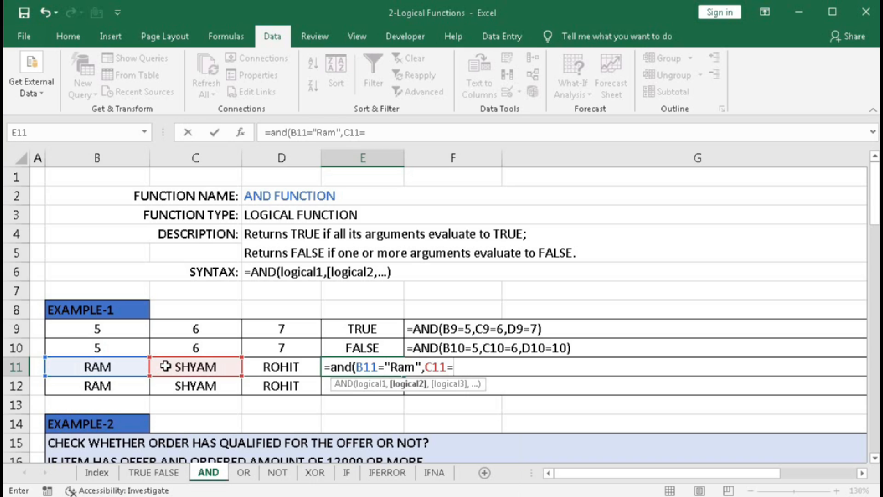
pyautogui.write('"Shyam')
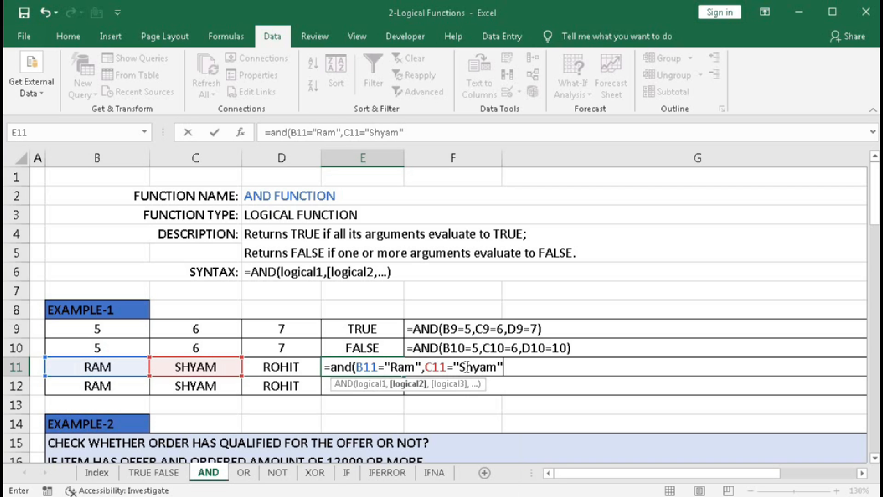
pyautogui.write(',')
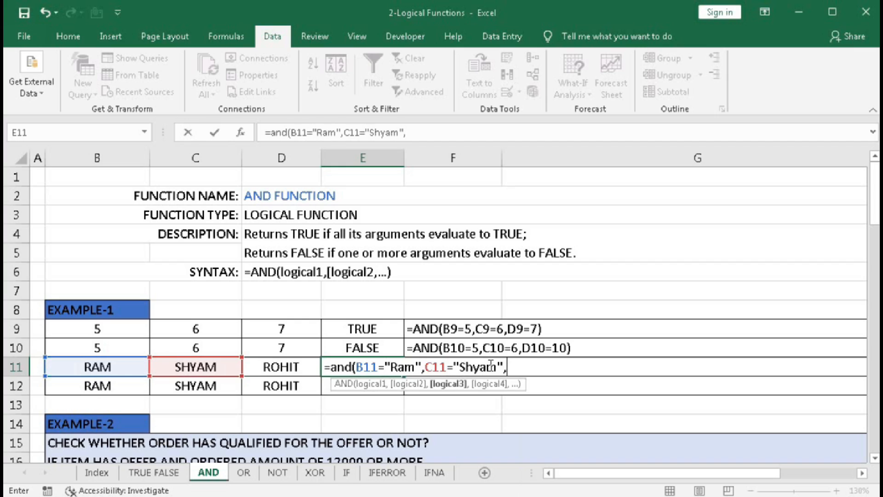
pyautogui.click(284, 367)
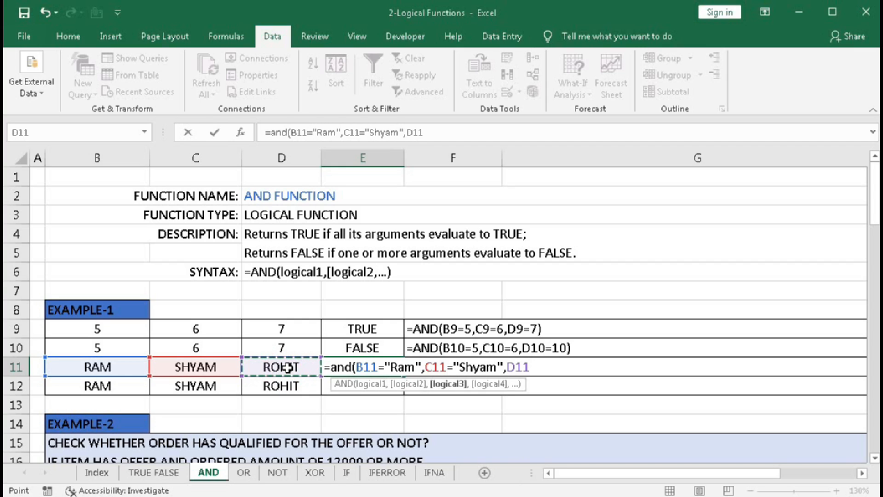
pyautogui.write('=')
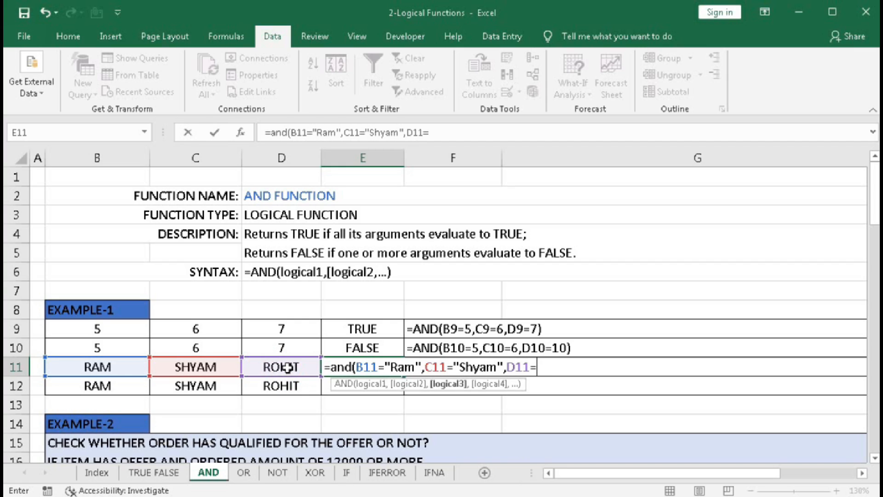
pyautogui.write('"Rohi')
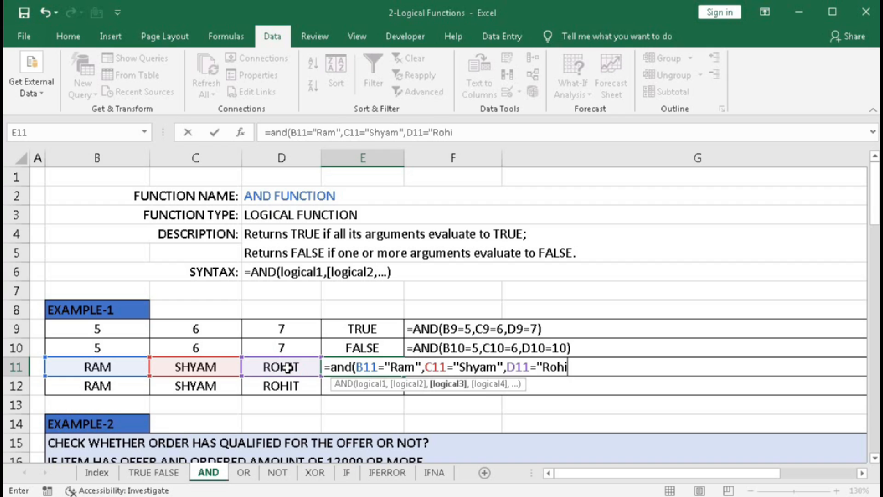
pyautogui.write('t')
pyautogui.write(')')
pyautogui.press('Return')
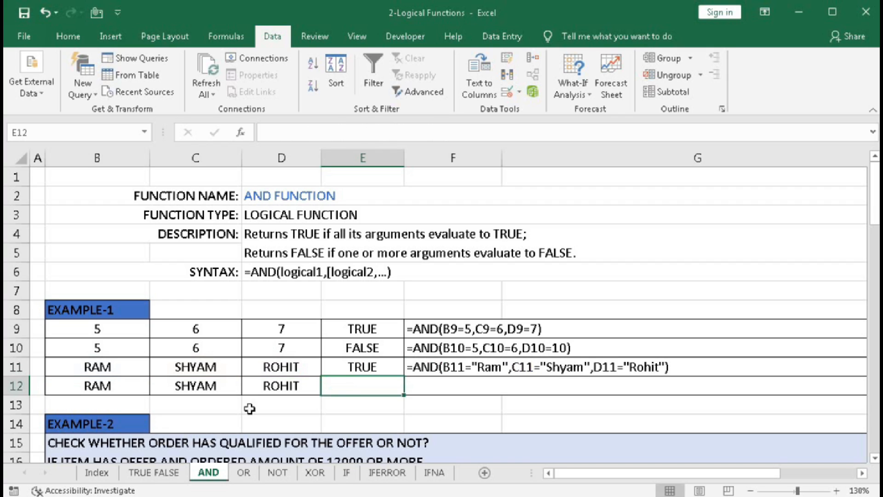
# - Enter an AND formula in E12 comparing B12 and C12 with their full names and D12 with its name missing the last letter
pyautogui.click(346, 386)
pyautogui.write('=and(')
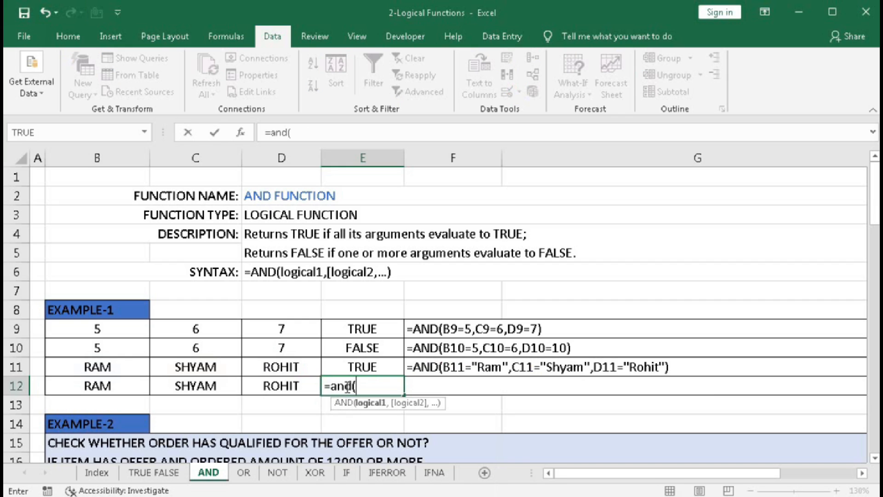
pyautogui.click(119, 386)
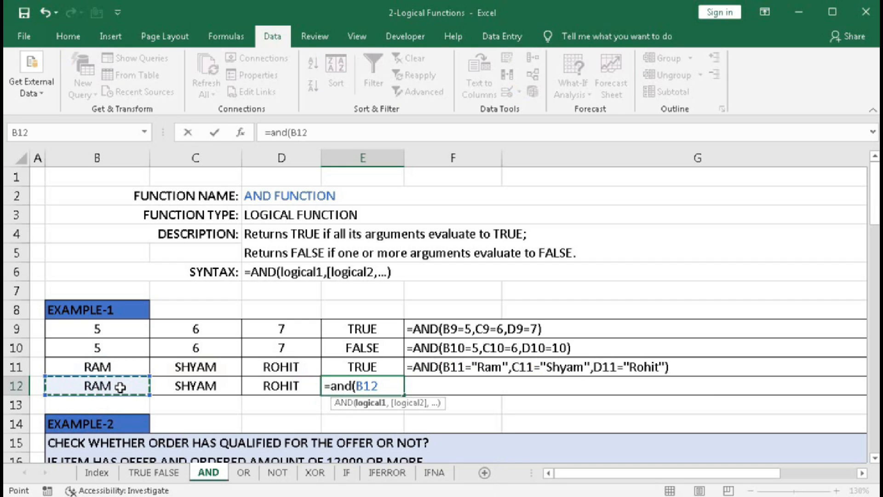
pyautogui.write('="R')
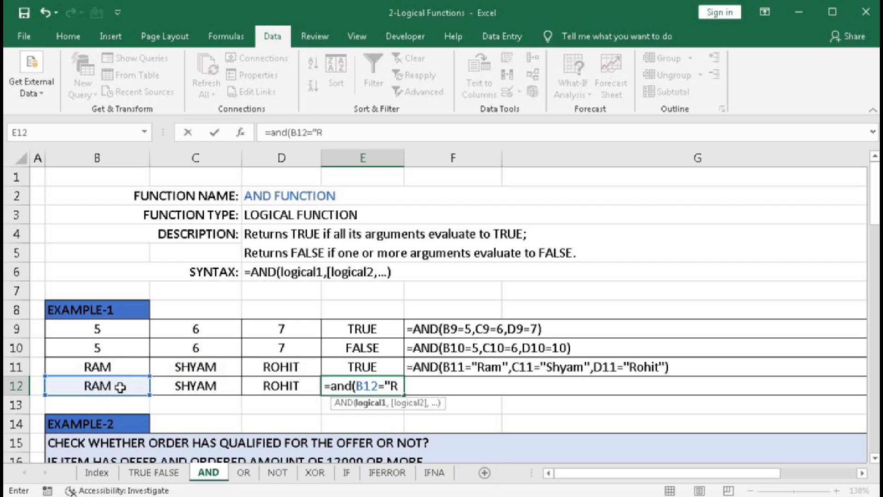
pyautogui.write('am",')
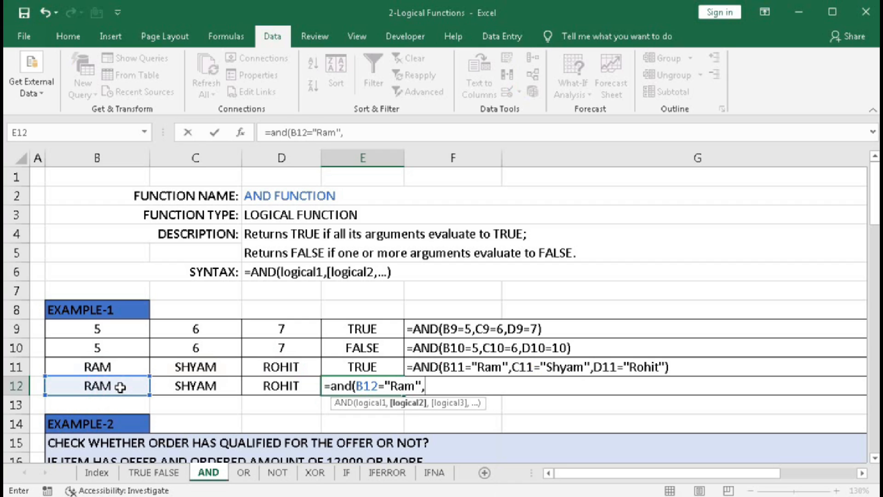
pyautogui.click(185, 383)
pyautogui.write('=')
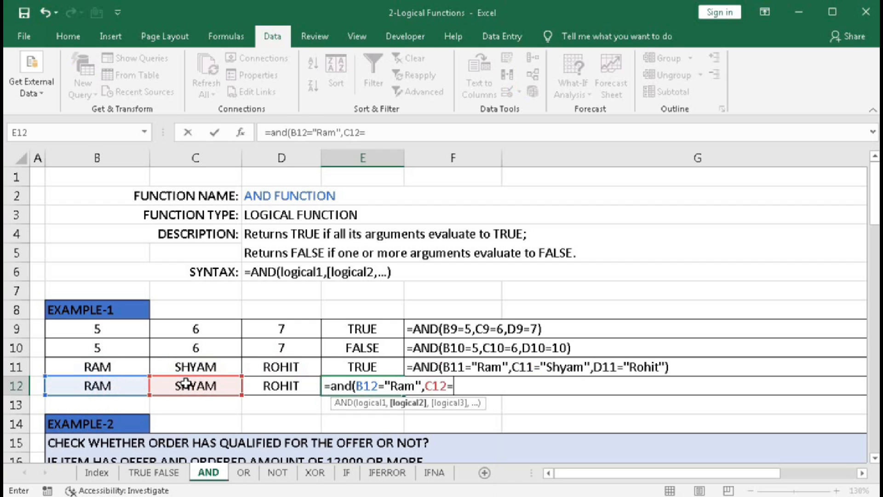
pyautogui.write('"Shyam')
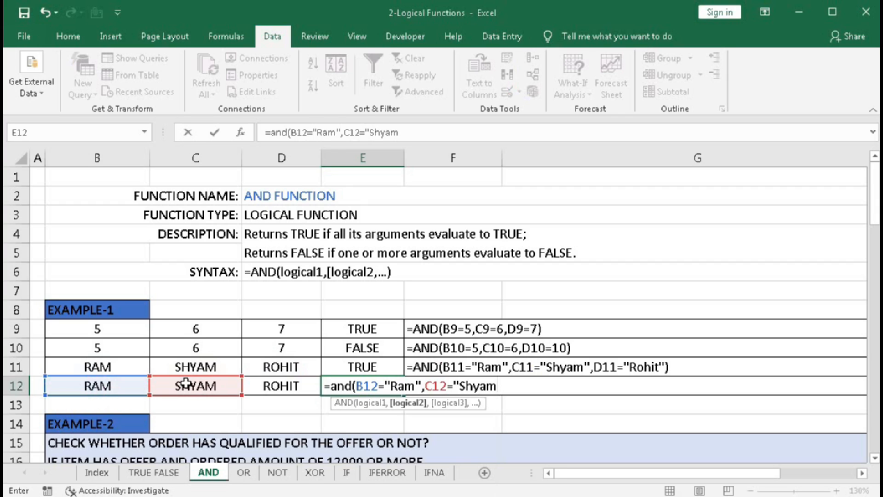
pyautogui.write('"m')
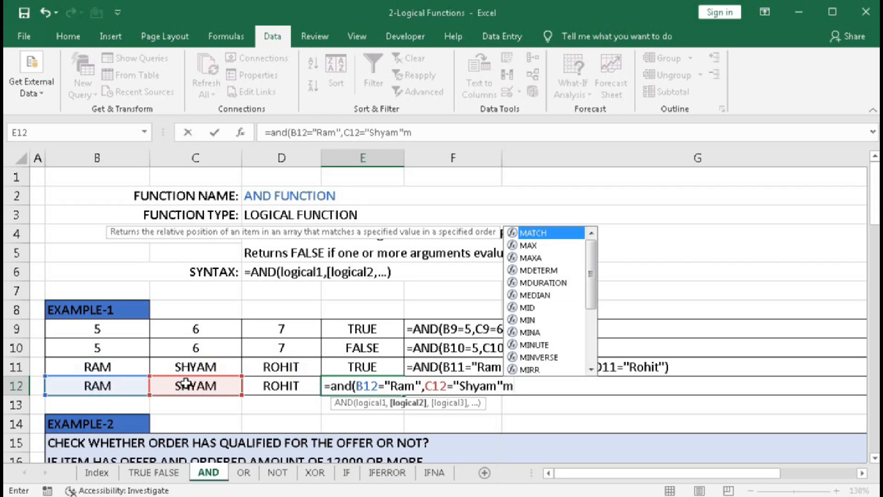
pyautogui.press('BackSpace')
pyautogui.write(',')
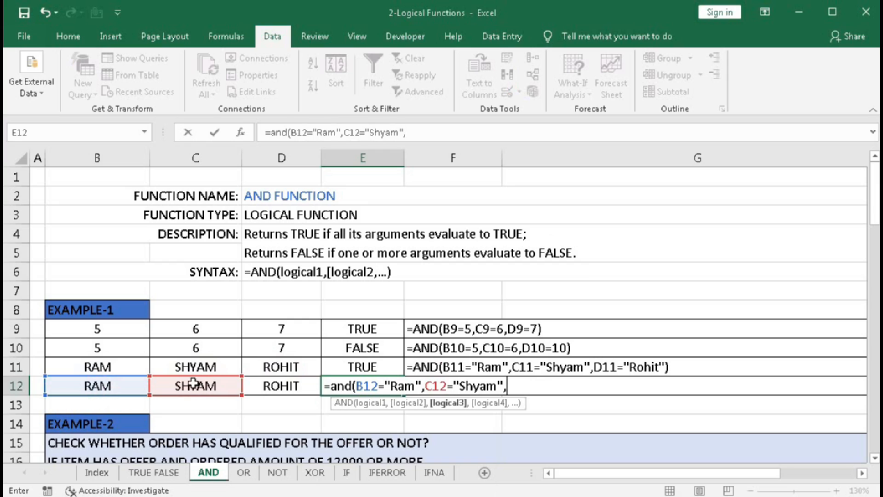
pyautogui.click(299, 391)
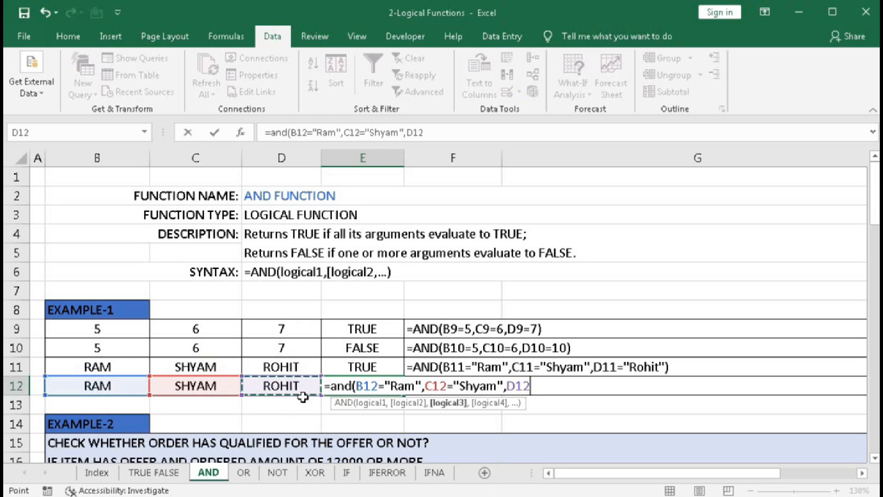
pyautogui.write('="')
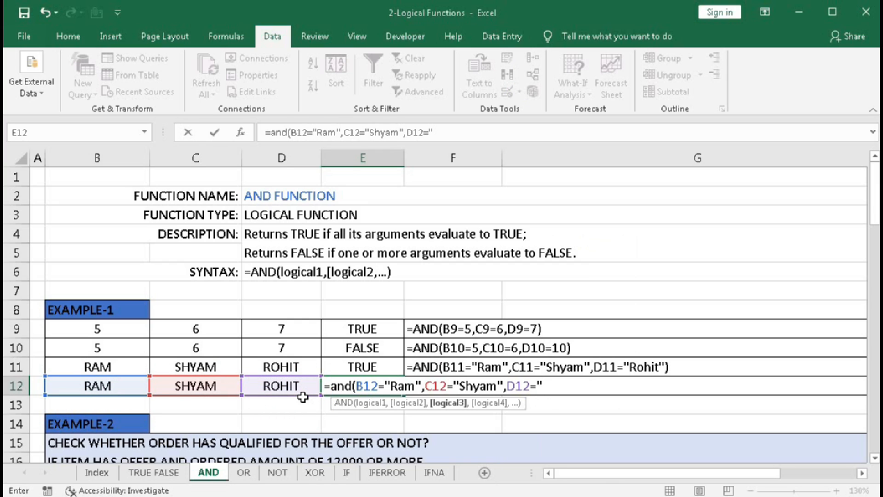
pyautogui.write('Rohi")')
pyautogui.press('Return')
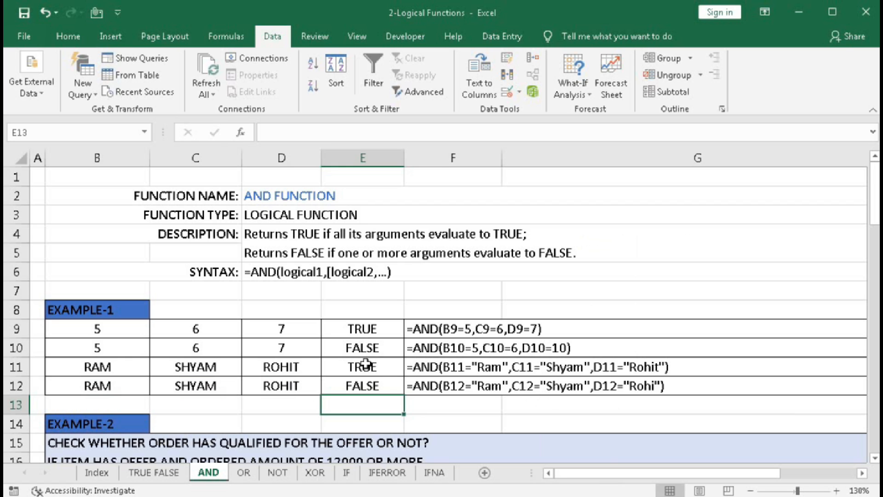
# - Examine the offer status and order amount of each order in Example-2 against the 12000-or-more qualifying rule
pyautogui.moveTo(873, 222); pyautogui.dragTo(874, 281)
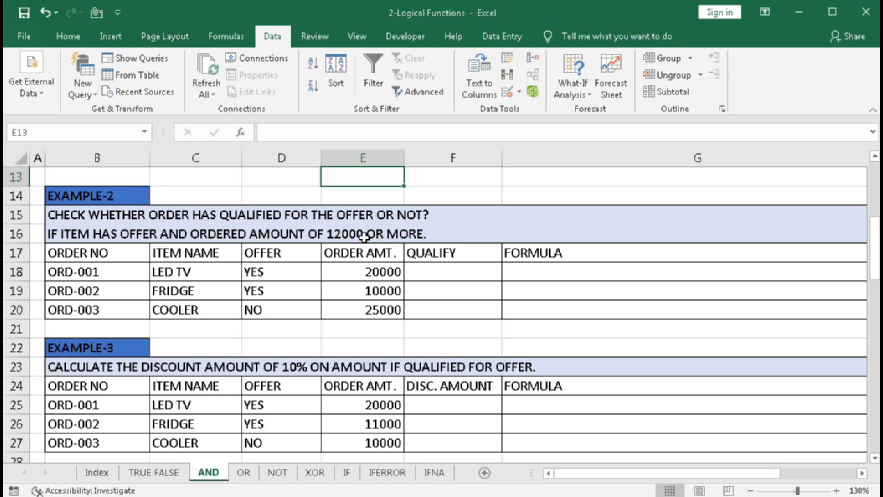
pyautogui.click(90, 272)
pyautogui.click(187, 272)
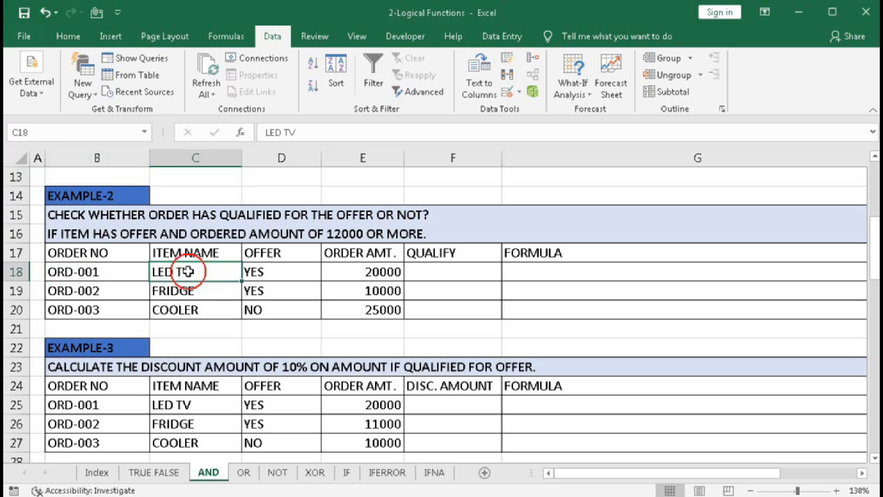
pyautogui.click(258, 274)
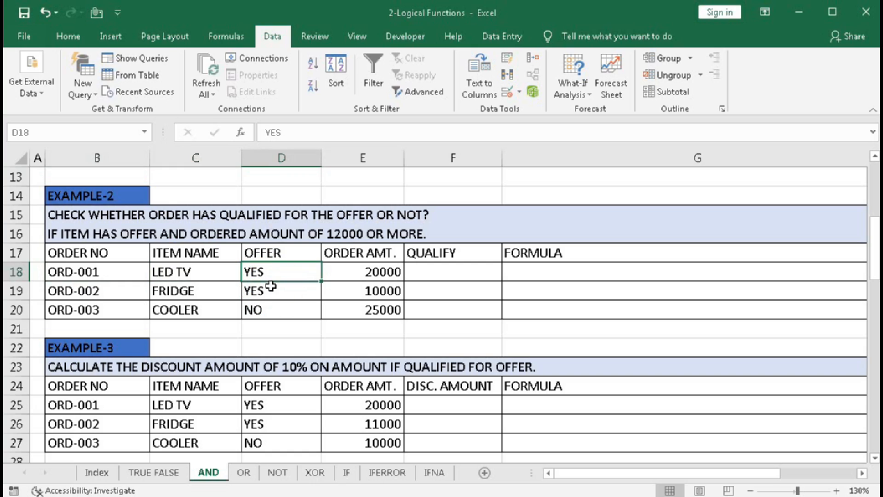
pyautogui.click(361, 271)
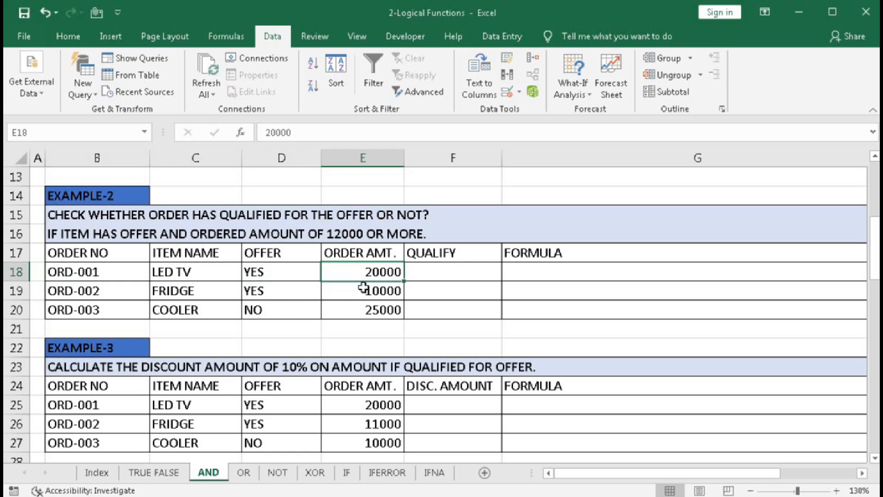
pyautogui.click(259, 293)
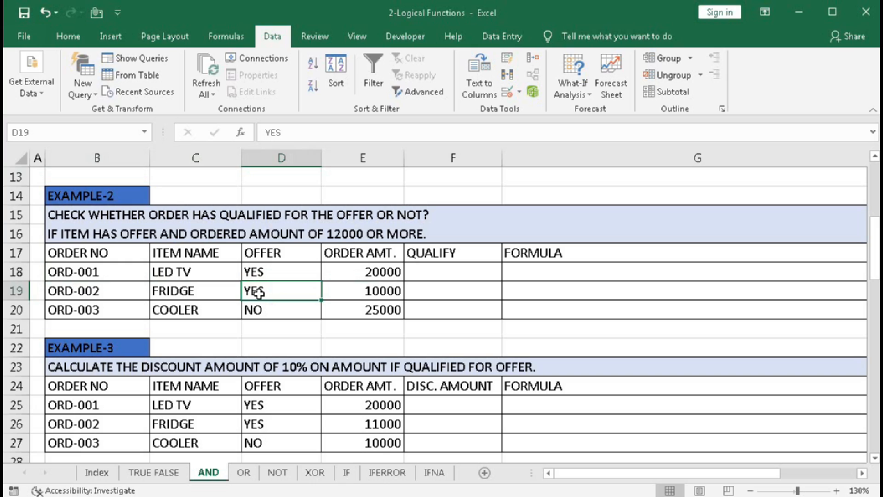
pyautogui.click(363, 292)
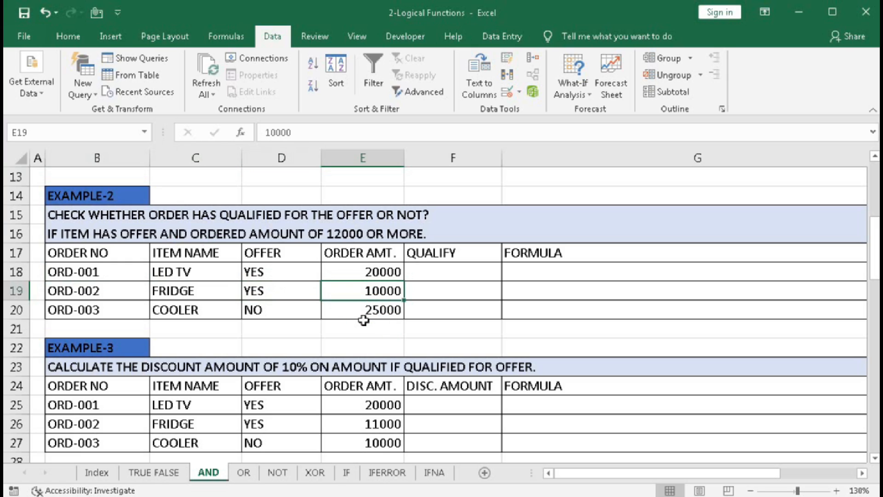
pyautogui.click(278, 311)
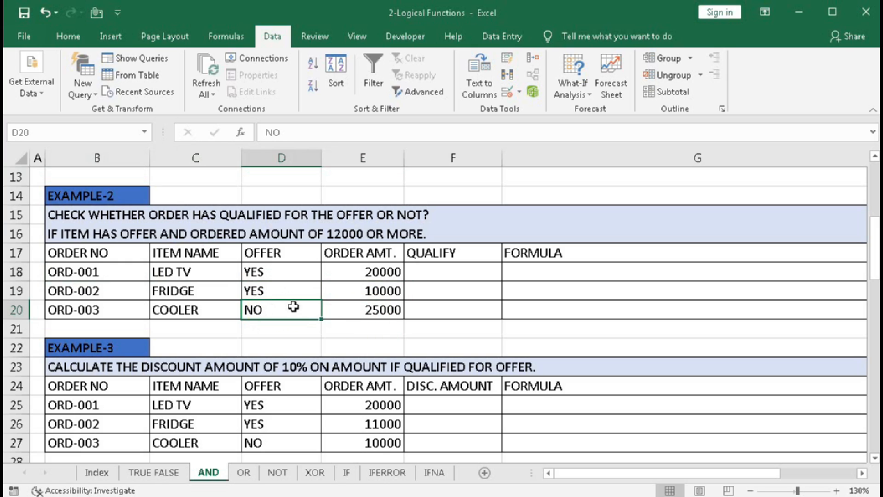
pyautogui.click(363, 306)
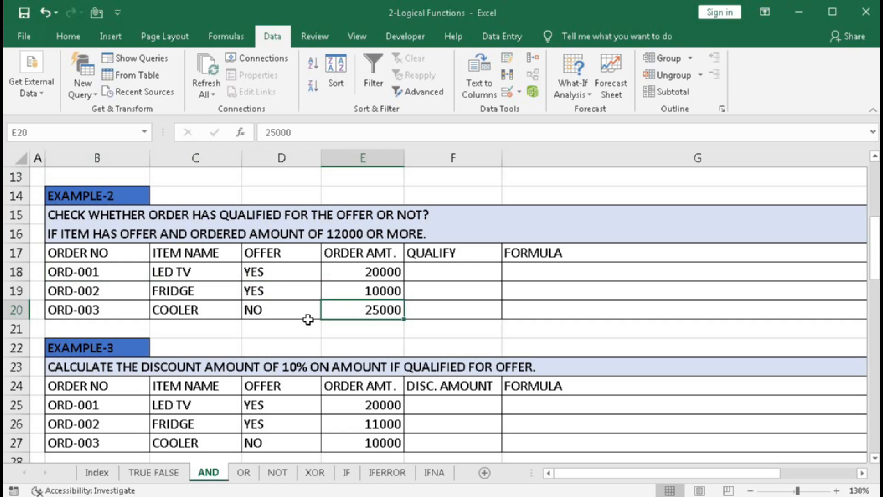
pyautogui.click(253, 291)
pyautogui.click(395, 309)
# - Enter =AND(D18="Yes",E18>=12000) in F18 and copy the formula down through F20
pyautogui.click(430, 269)
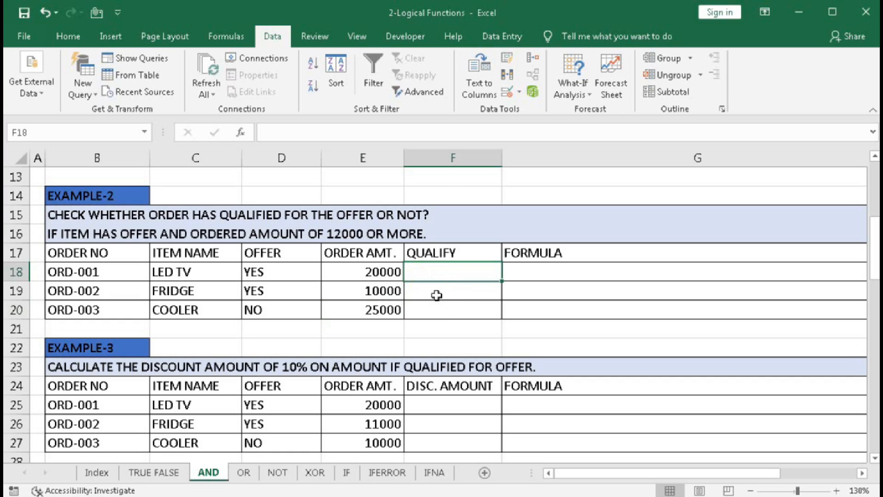
pyautogui.write('=')
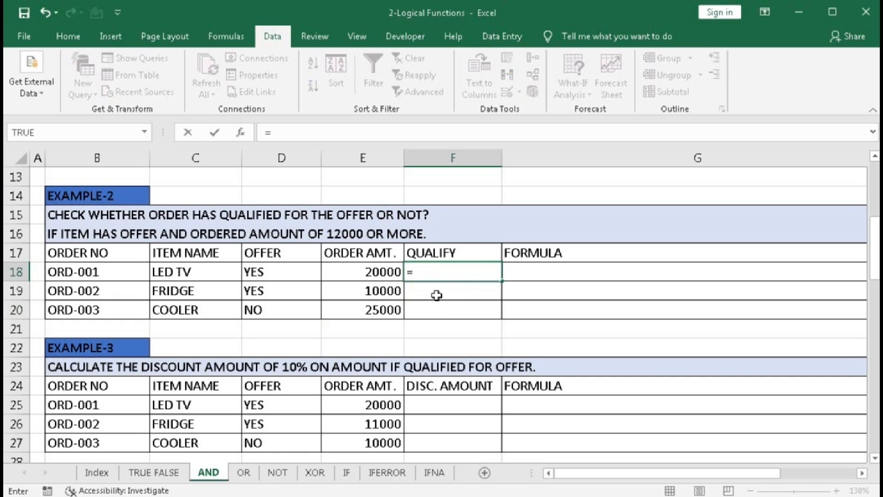
pyautogui.write('and')
pyautogui.press('Tab')
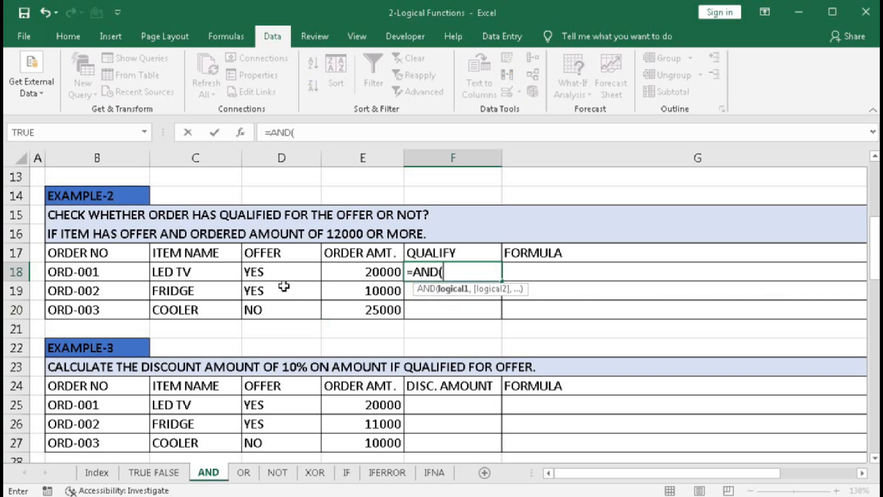
pyautogui.click(278, 271)
pyautogui.write('=')
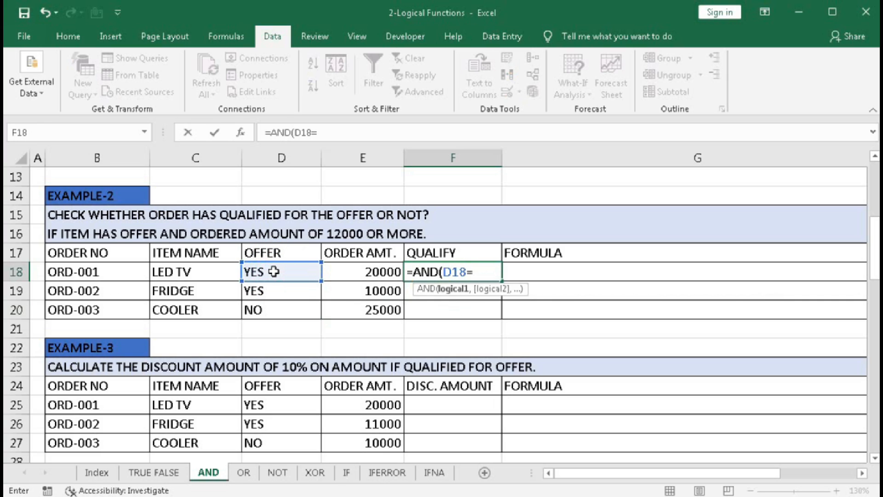
pyautogui.write('"Yes",')
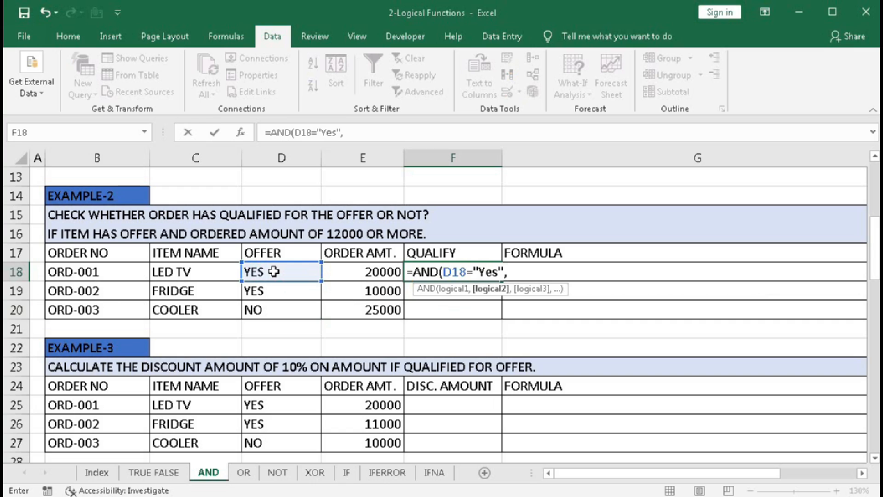
pyautogui.click(340, 269)
pyautogui.write('=')
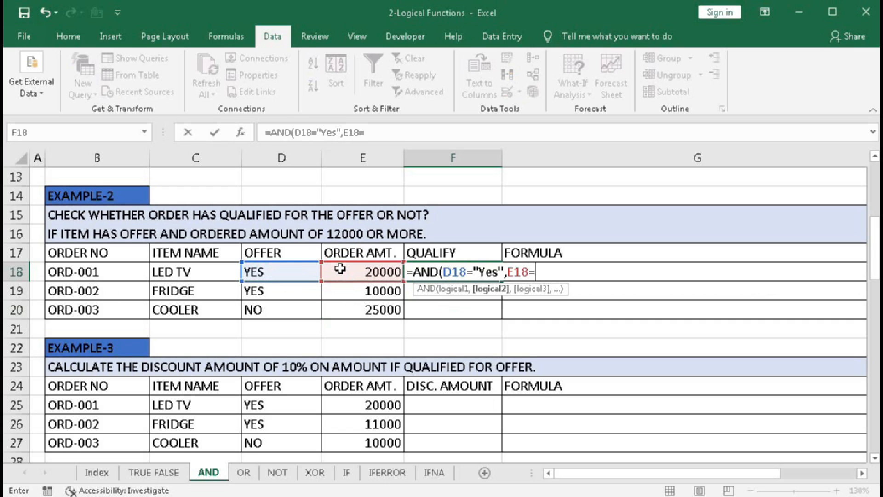
pyautogui.write('>=')
pyautogui.press('BackSpace')
pyautogui.press('BackSpace')
pyautogui.write('>=12000')
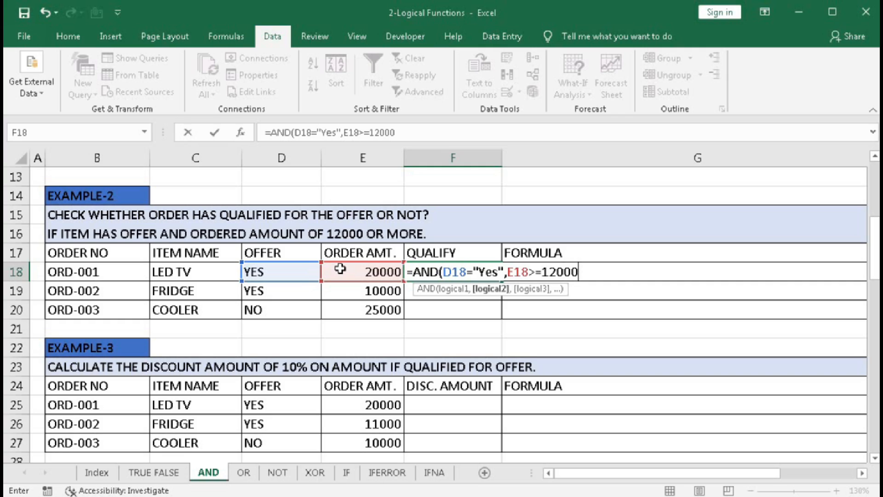
pyautogui.write(')')
pyautogui.press('Return')
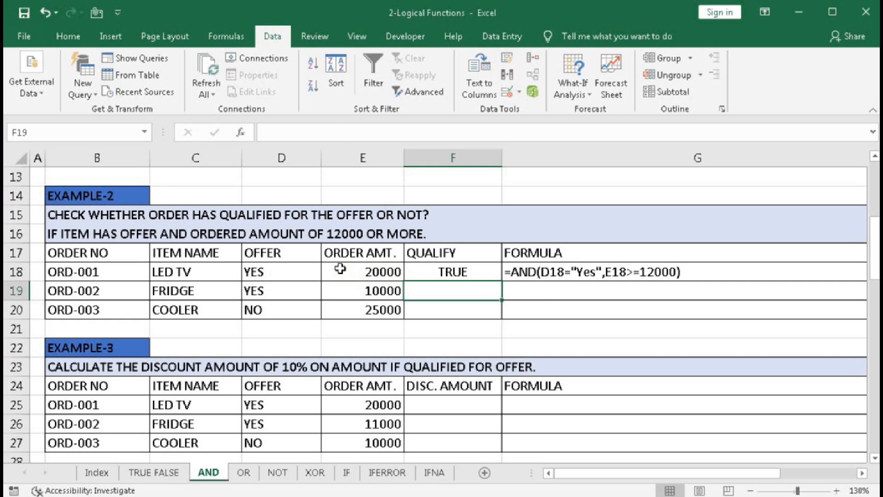
pyautogui.click(437, 273)
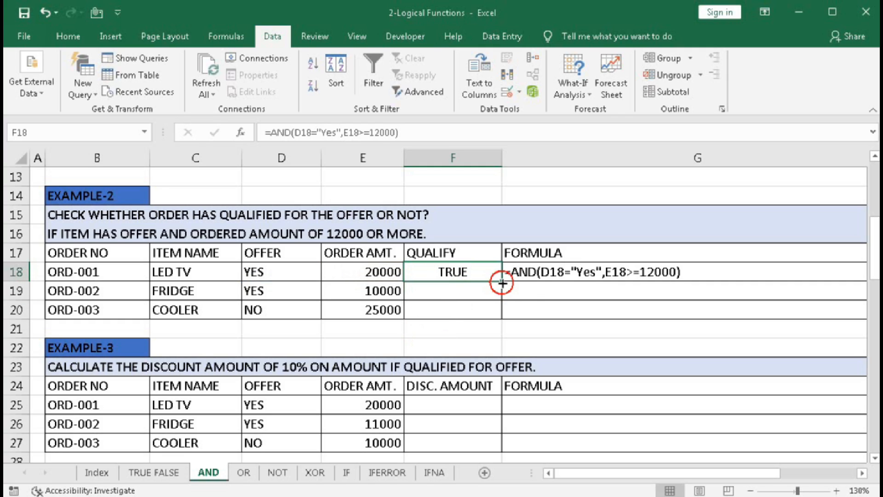
pyautogui.moveTo(502, 283); pyautogui.dragTo(502, 313)
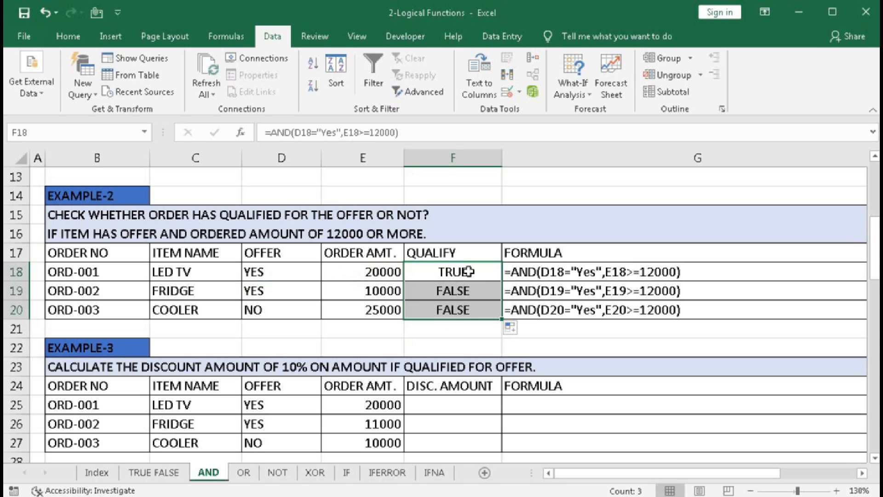
# - Start an IF formula in F25 of Example-3 with the logical test AND(D25="Yes",E25>=12000)
pyautogui.click(875, 458)
pyautogui.doubleClick(875, 458)
pyautogui.click(875, 458)
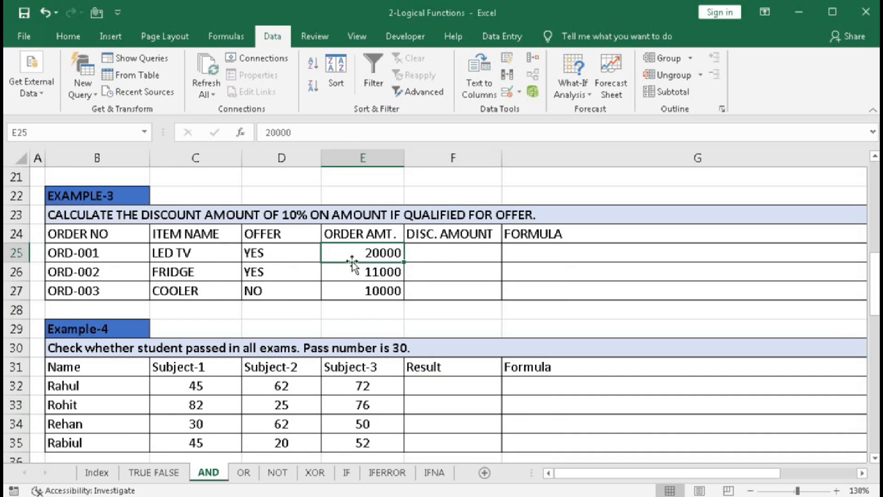
pyautogui.click(449, 253)
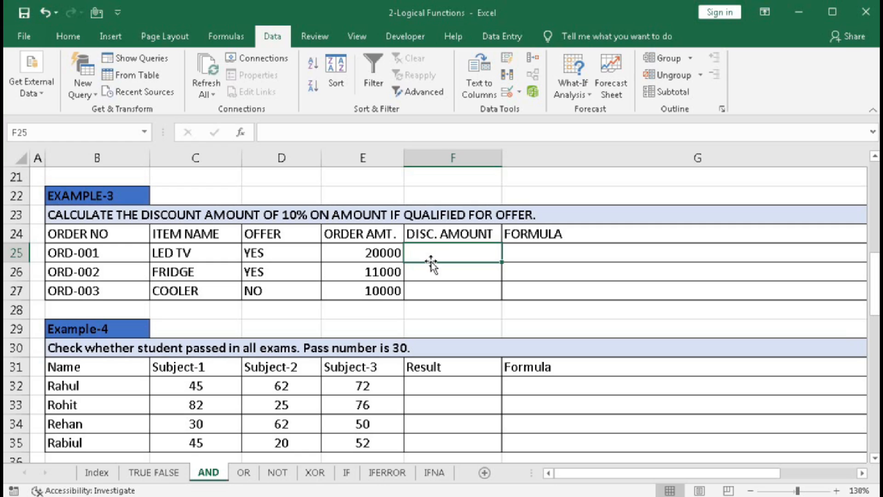
pyautogui.click(449, 248)
pyautogui.write('=')
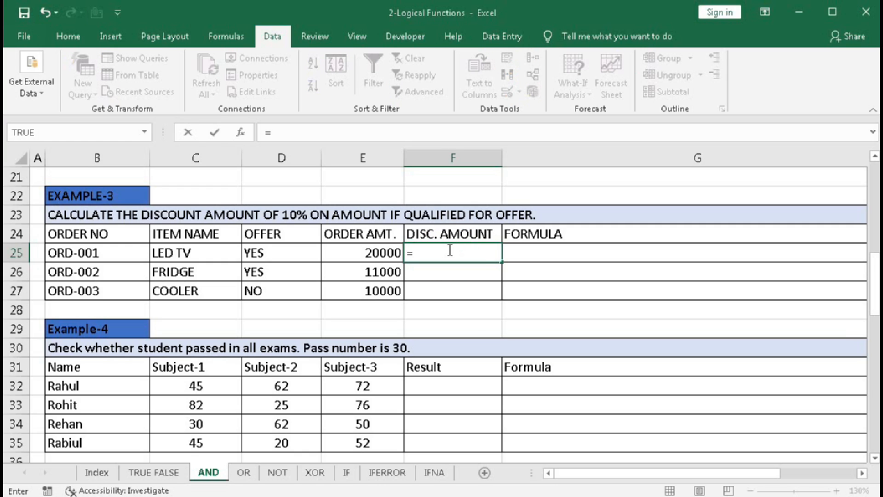
pyautogui.write('if(')
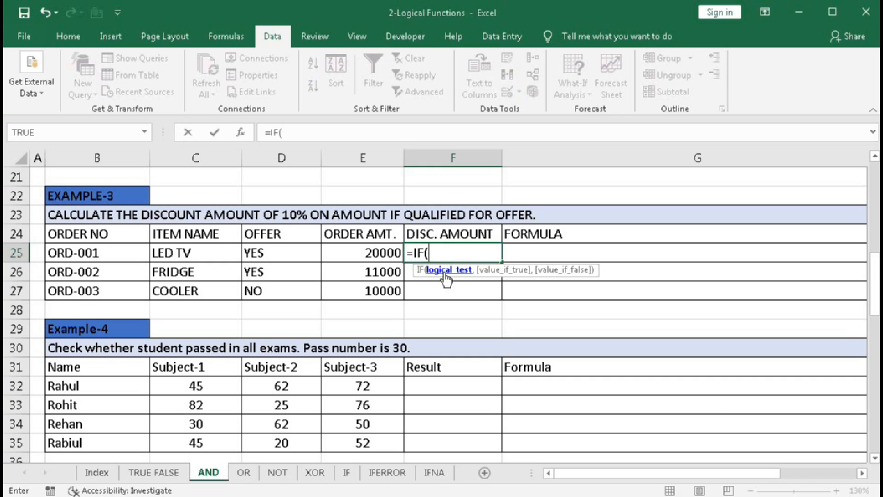
pyautogui.write('and(')
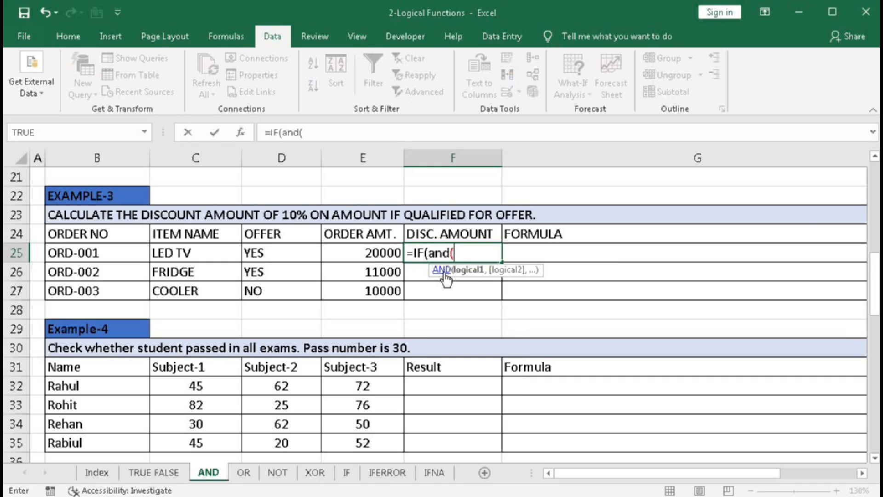
pyautogui.click(267, 253)
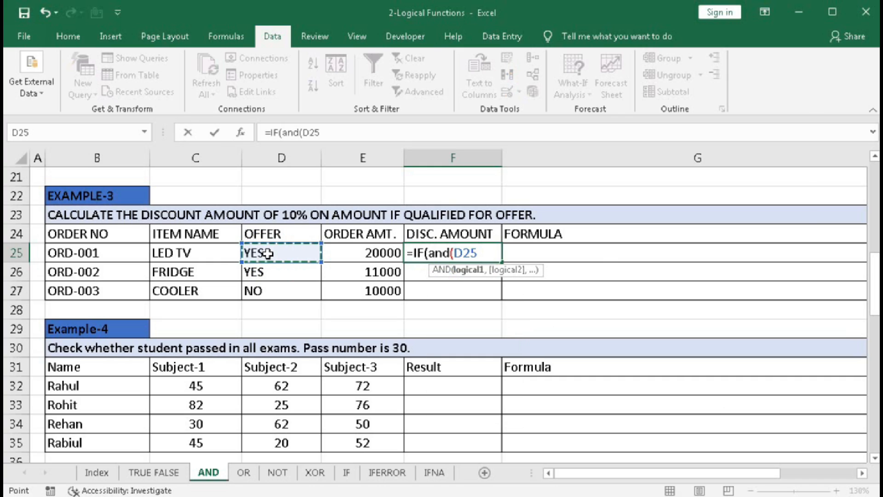
pyautogui.write('=')
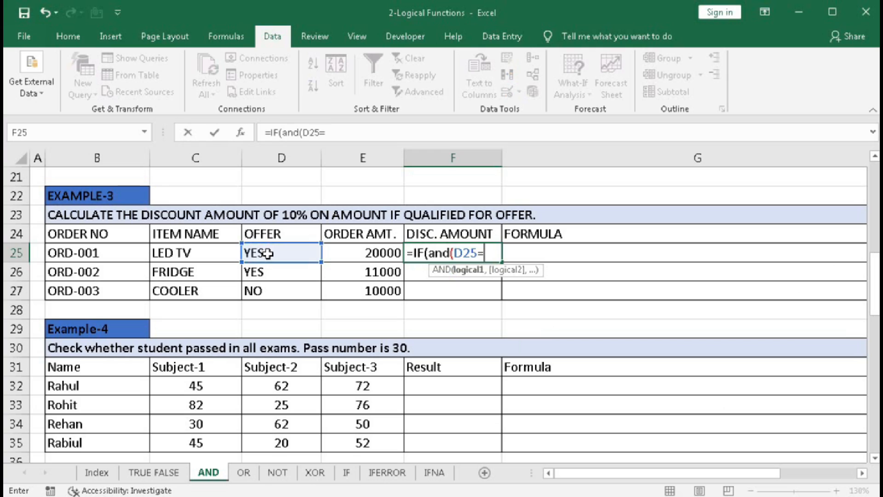
pyautogui.write('"Yes"')
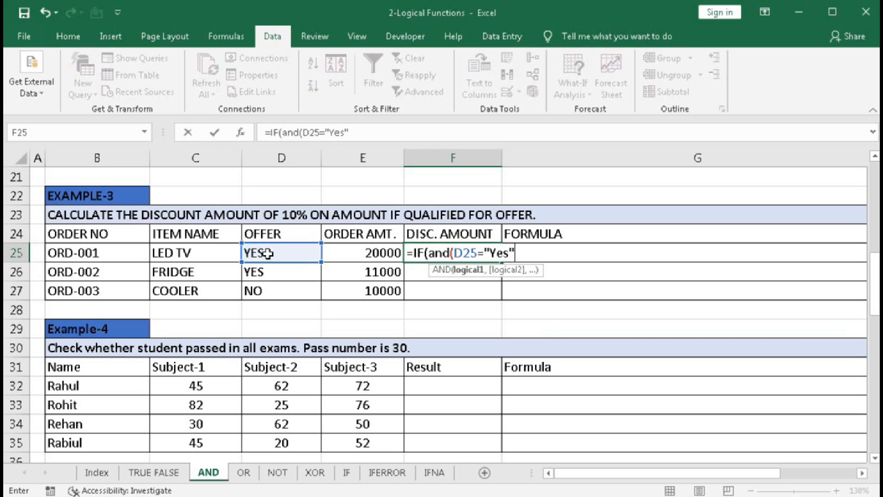
pyautogui.write(',')
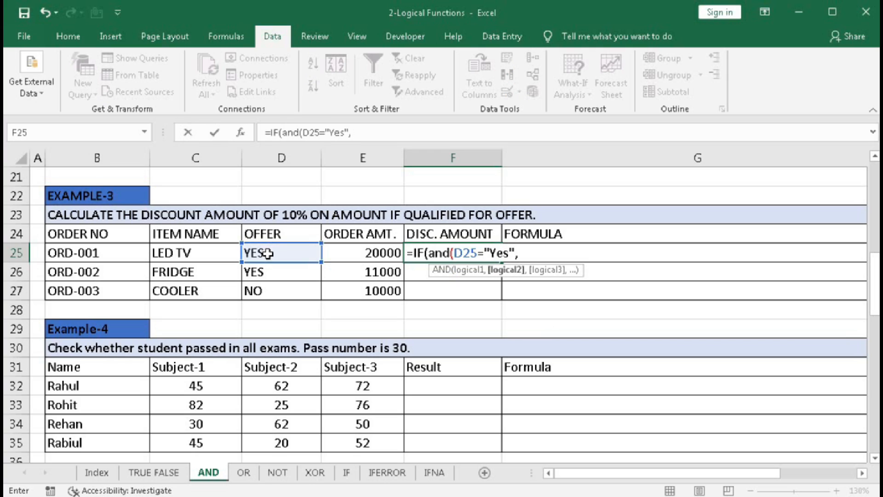
pyautogui.click(354, 256)
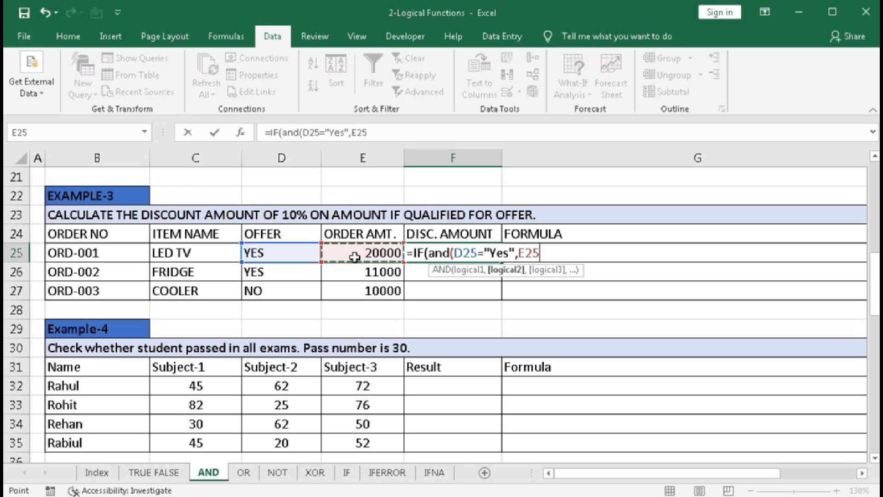
pyautogui.write('>=120')
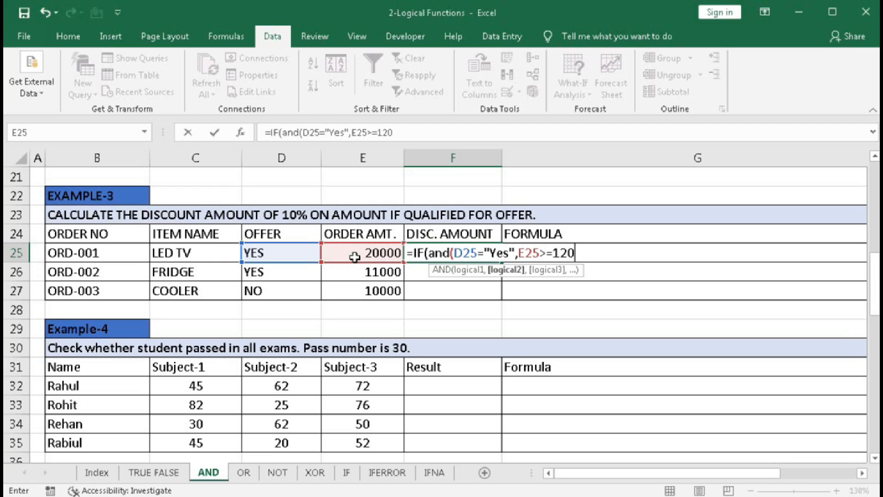
pyautogui.write('00)')
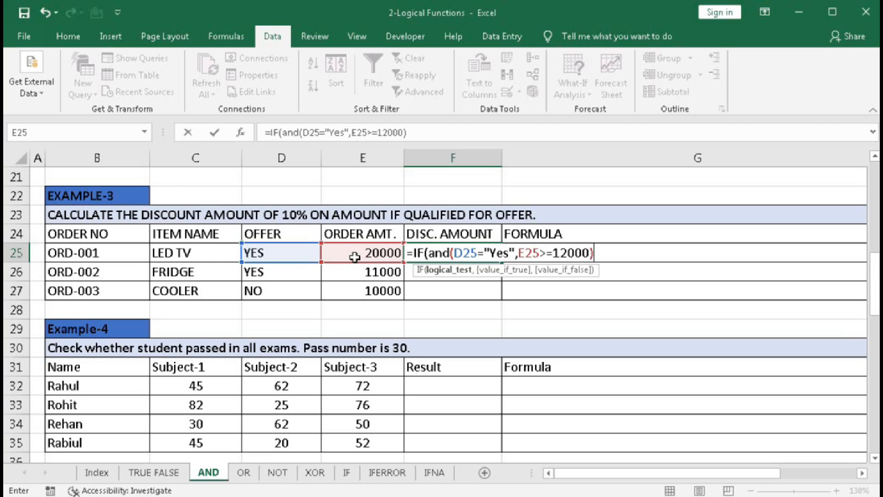
# - Evaluate only the logical test within F25's IF formula and restore the original expression
pyautogui.click(444, 271)
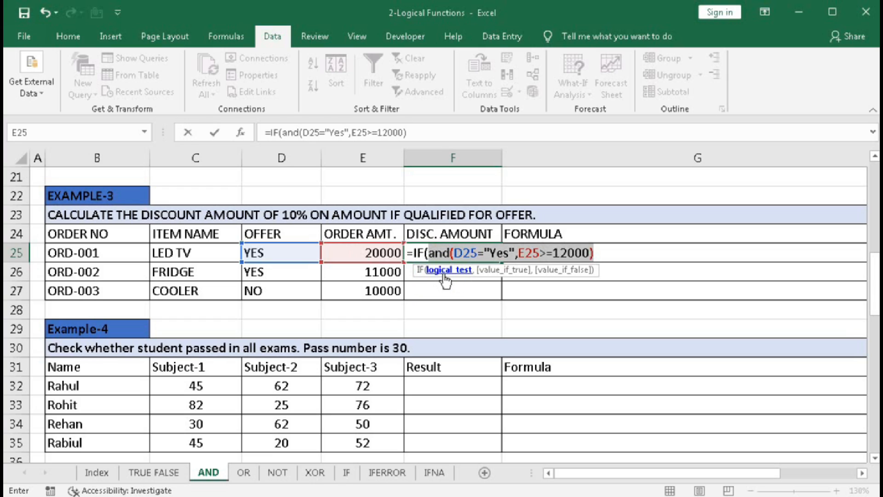
pyautogui.press('F9')
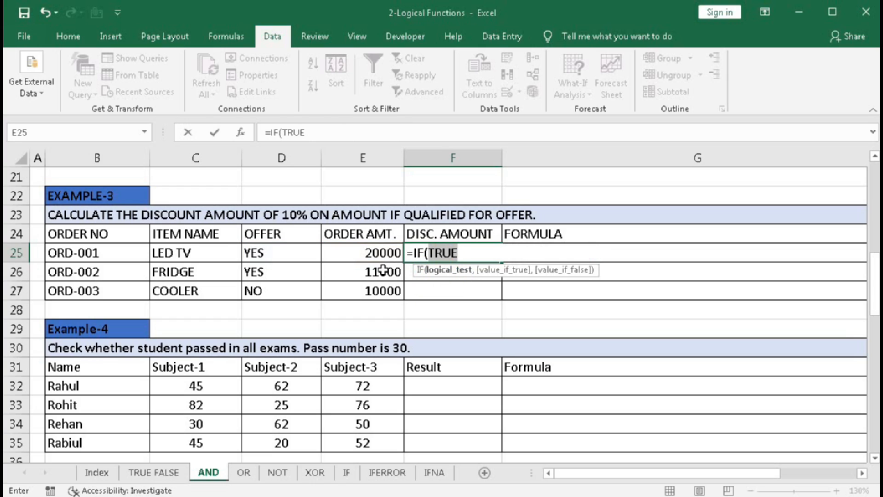
pyautogui.hotkey('ctrl', 'z')
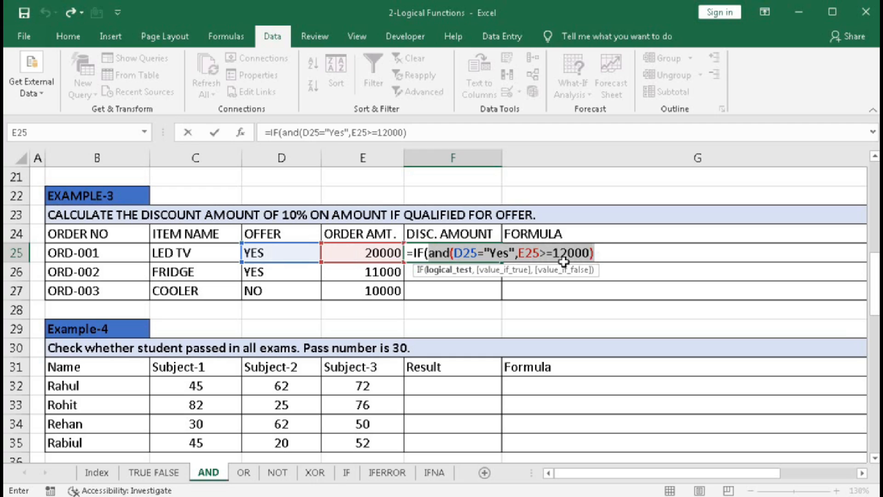
# - Complete F25's IF formula with E25*10% as the true value and 0 as the false value, and copy it down through F27
pyautogui.click(599, 253)
pyautogui.write(',')
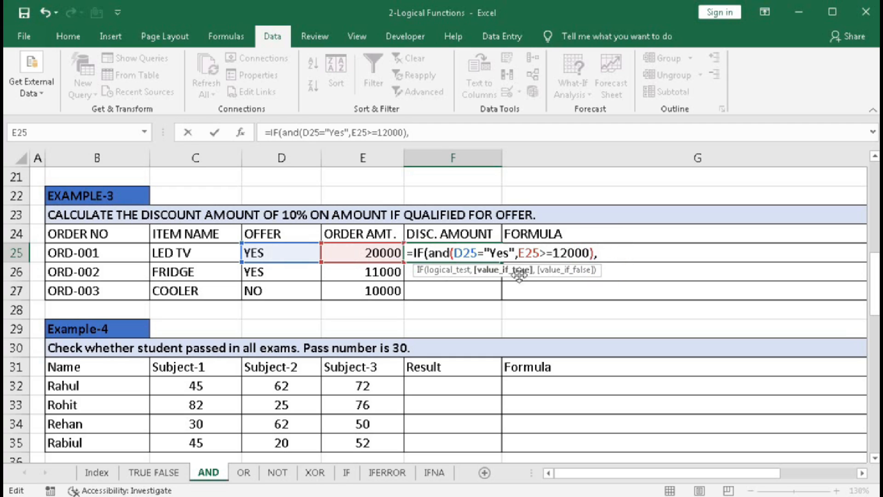
pyautogui.click(360, 255)
pyautogui.write('*')
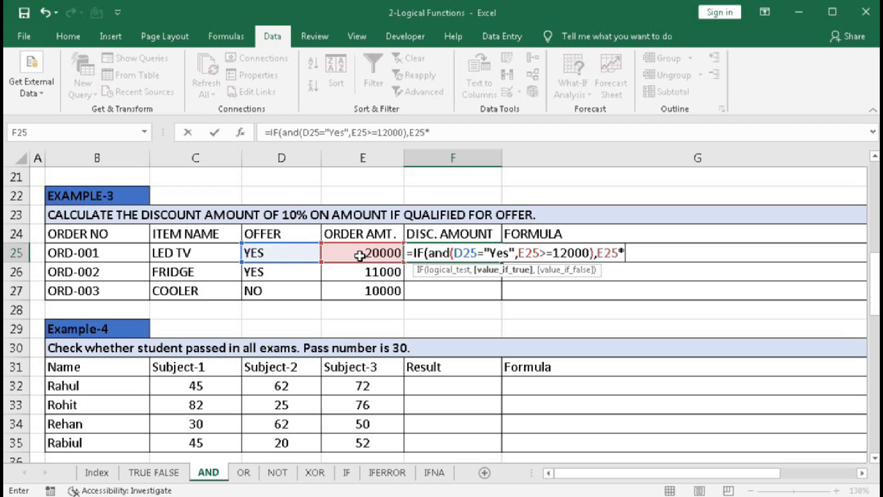
pyautogui.write('10%,')
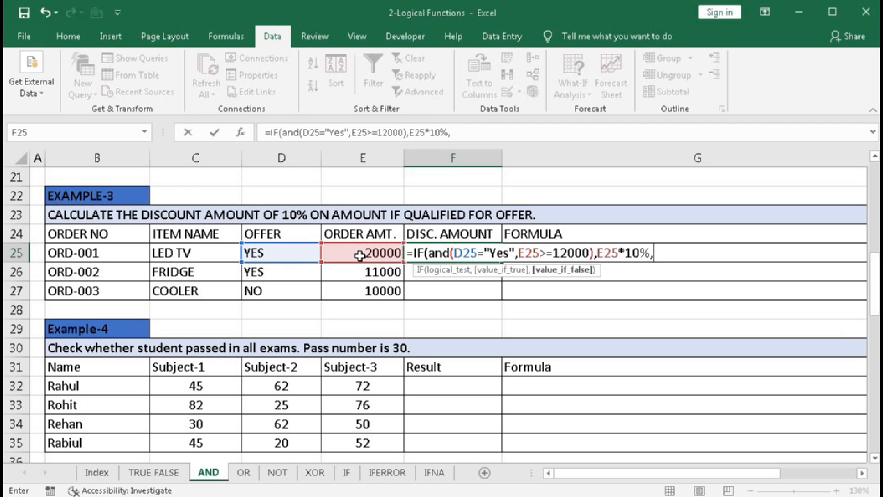
pyautogui.write('0')
pyautogui.press('Return')
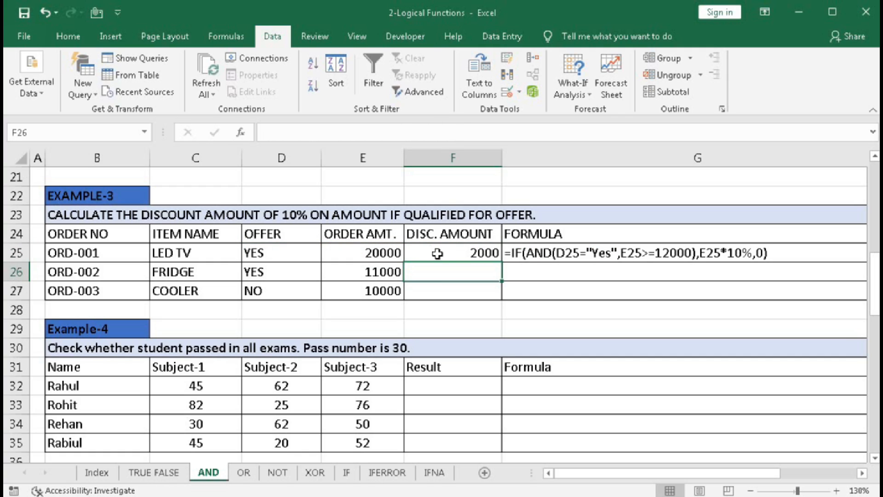
pyautogui.click(463, 256)
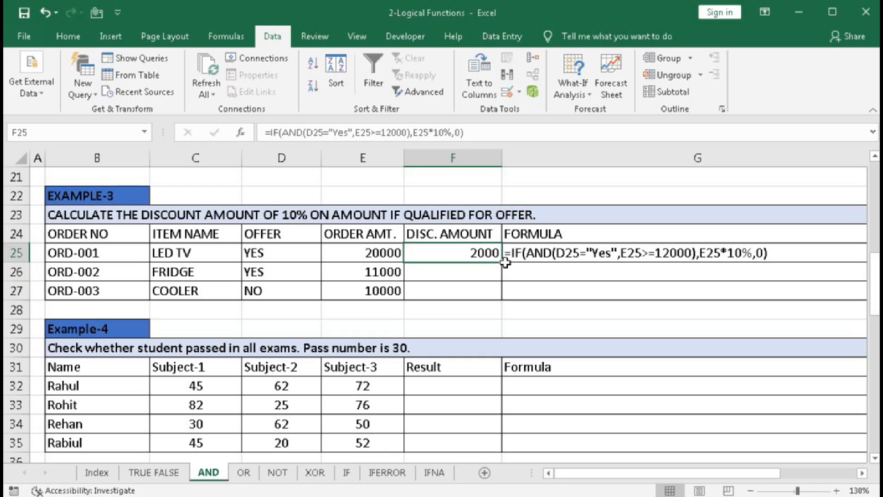
pyautogui.moveTo(502, 266); pyautogui.dragTo(502, 295)
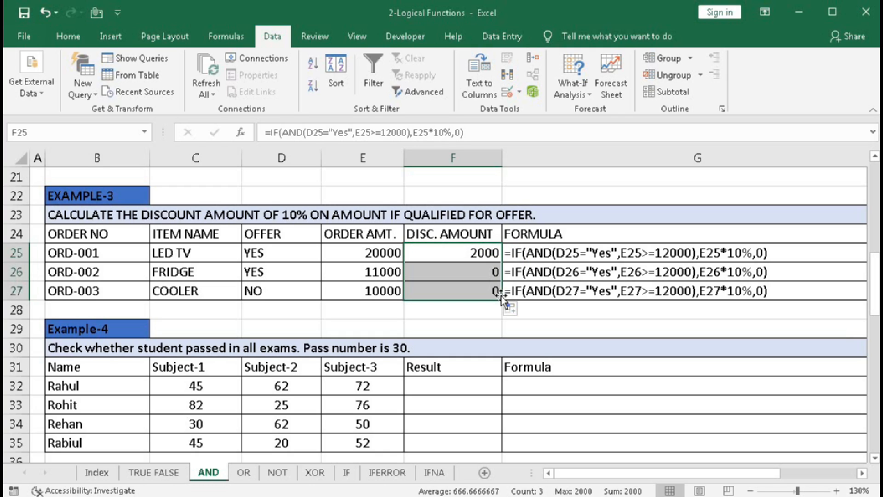
# - Review the discount amounts in F26:F27 and F25 against each order's offer status and amount
pyautogui.click(460, 274)
pyautogui.moveTo(460, 274); pyautogui.dragTo(458, 290)
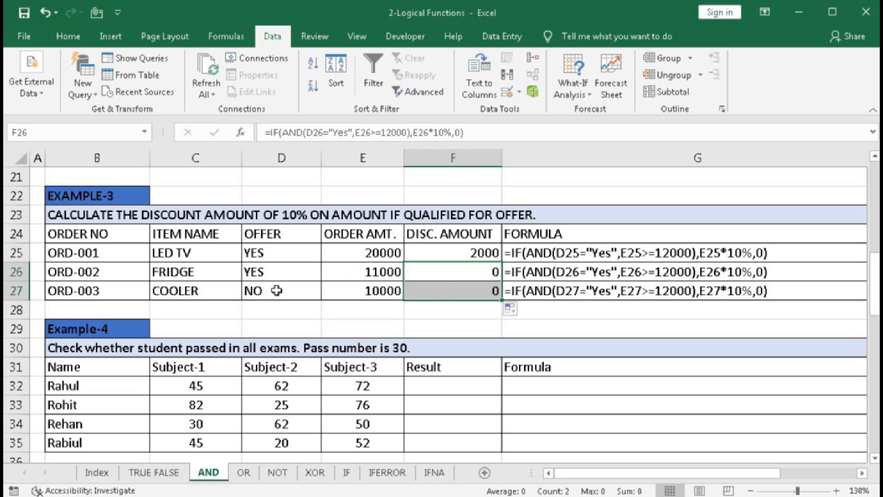
pyautogui.click(456, 253)
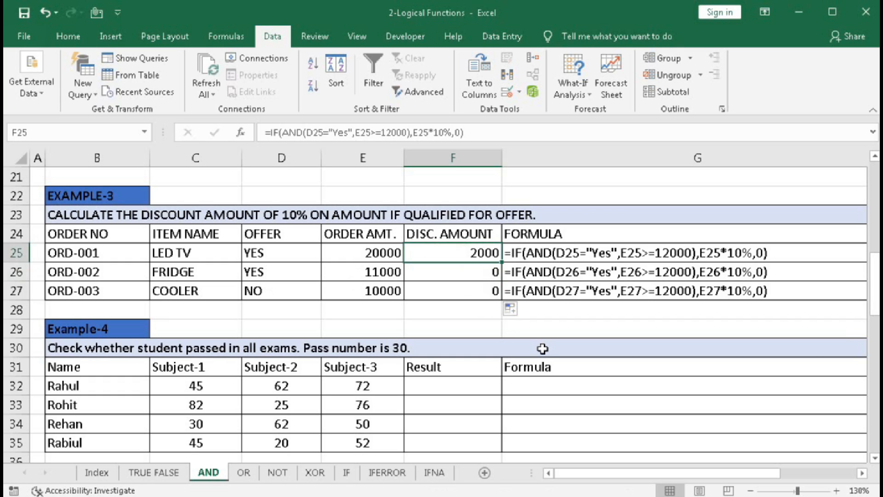
# - Examine the first student's marks in C32:E32 of the exam results table
pyautogui.click(874, 459)
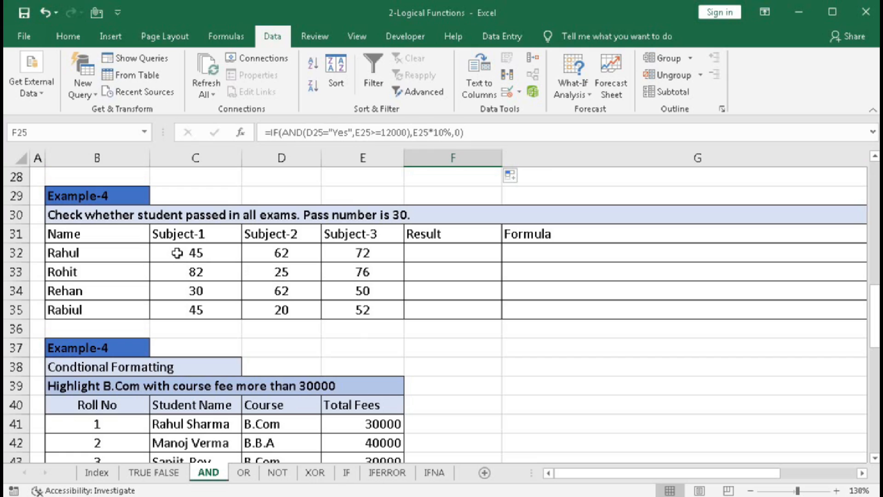
pyautogui.moveTo(177, 253); pyautogui.dragTo(345, 257)
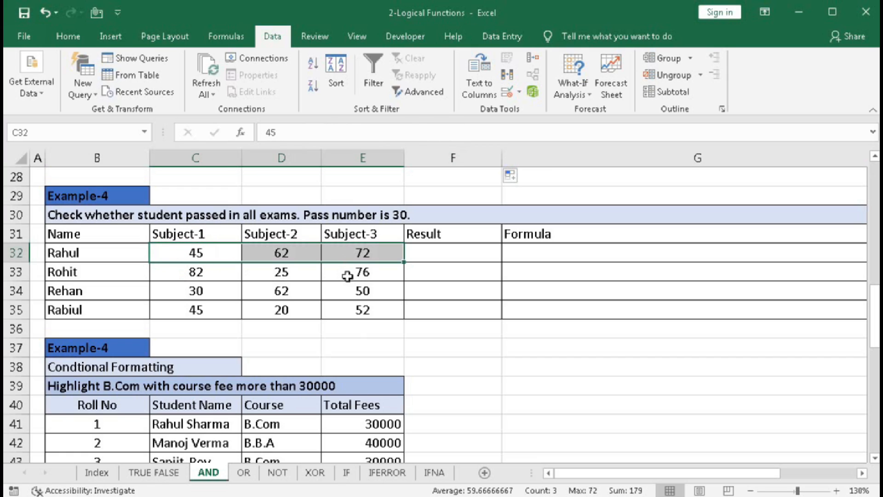
pyautogui.click(202, 253)
pyautogui.click(264, 249)
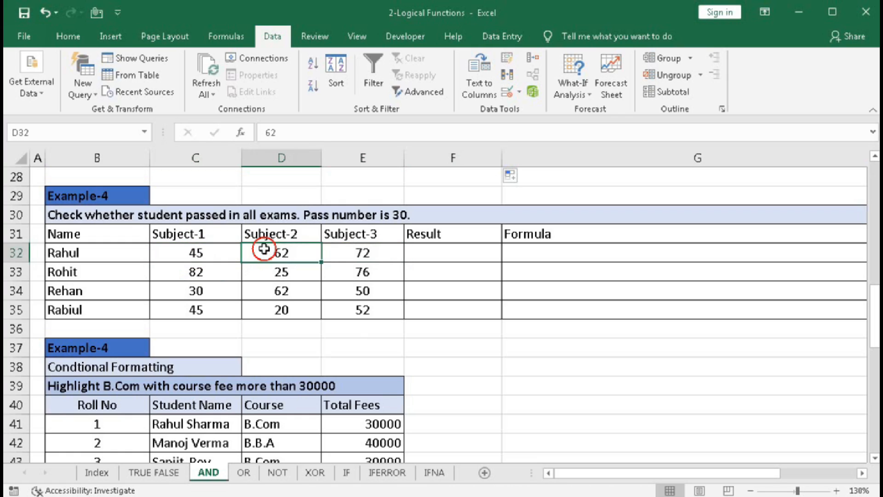
pyautogui.click(353, 252)
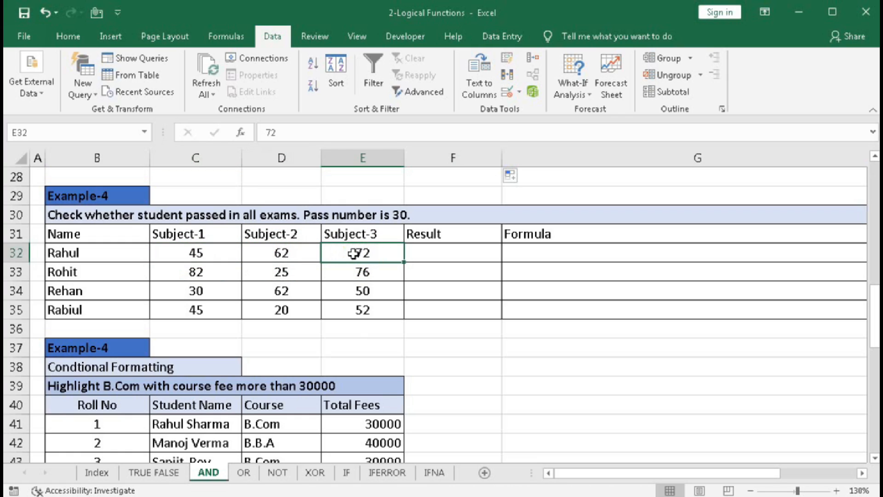
# - Start an IF formula in F32 with an AND test whose first condition is C32>=30
pyautogui.click(426, 254)
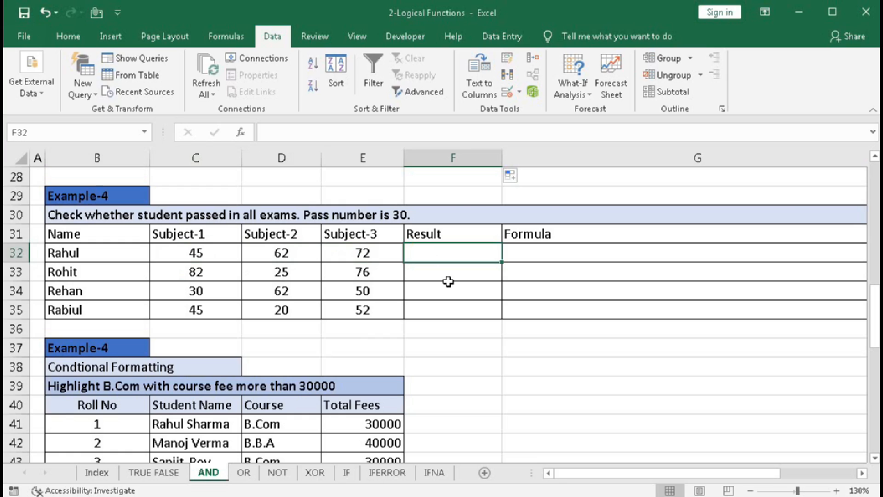
pyautogui.write('=if')
pyautogui.press('Tab')
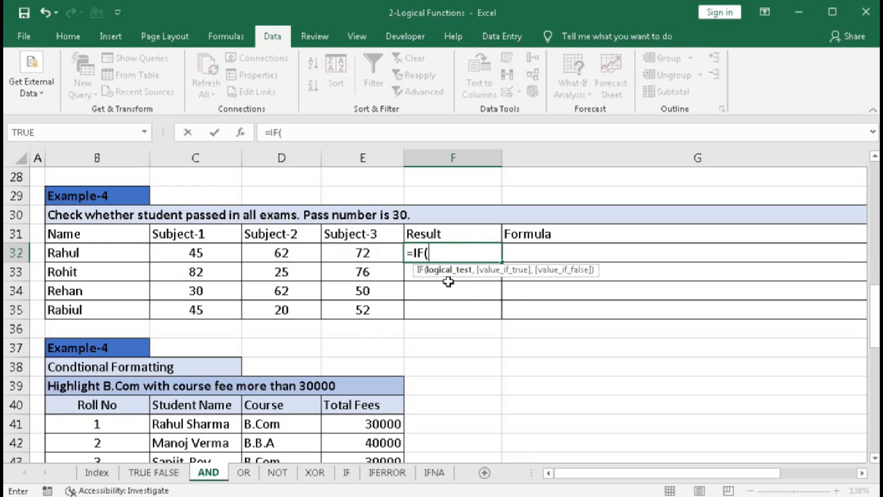
pyautogui.write('and(')
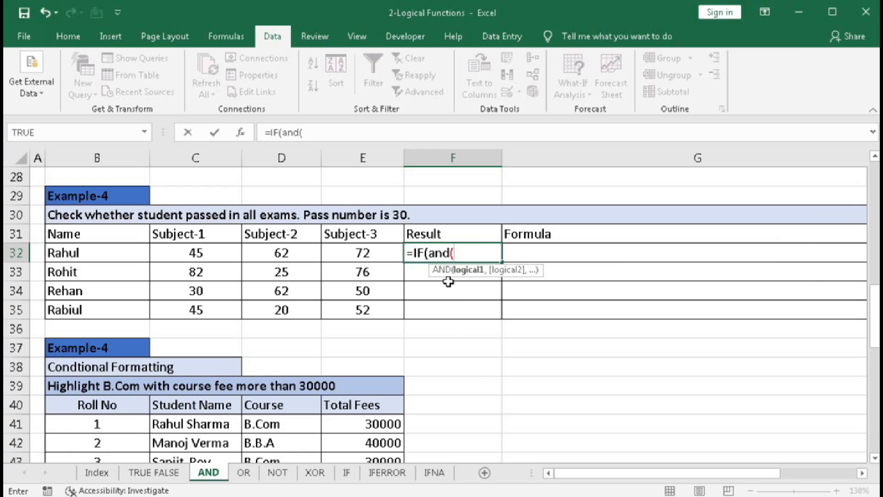
pyautogui.click(193, 251)
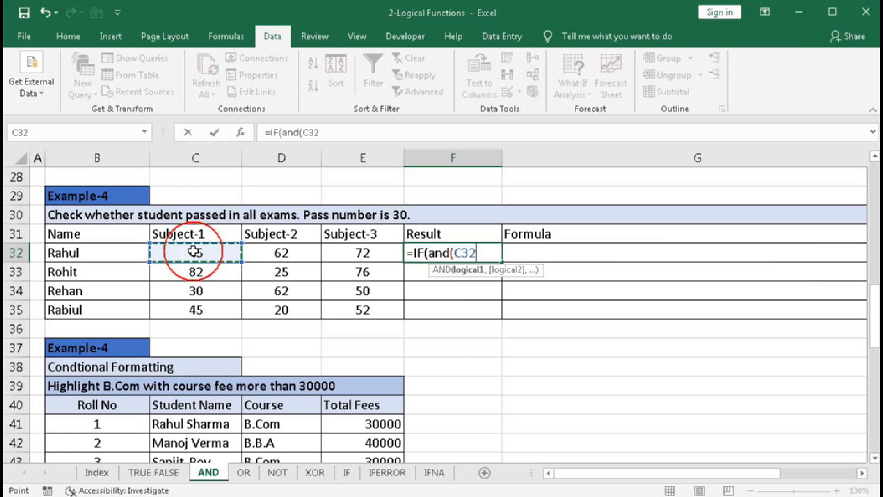
pyautogui.write('>=')
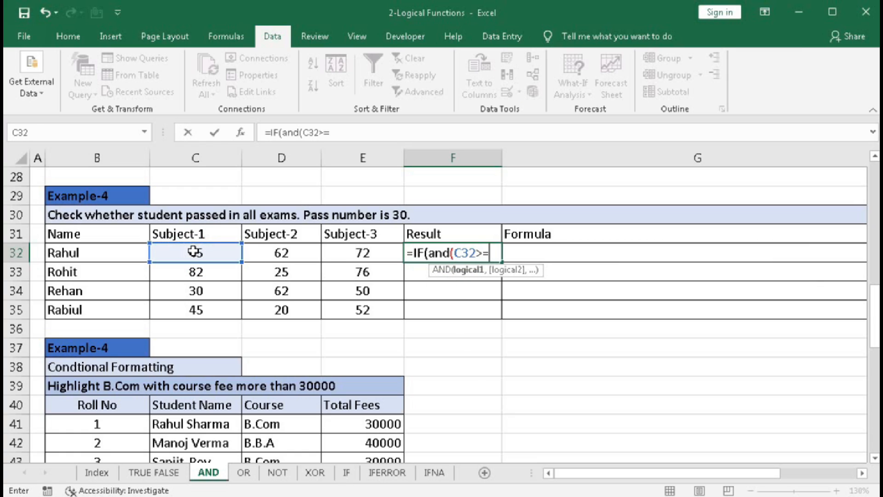
pyautogui.write('30,')
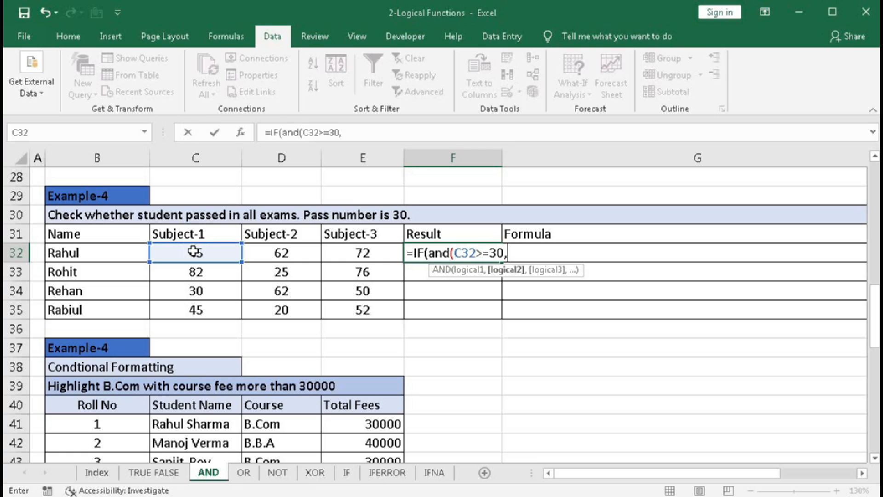
# - Add the conditions D32>=30 and E32>=30 to F32's AND test and close it
pyautogui.click(282, 253)
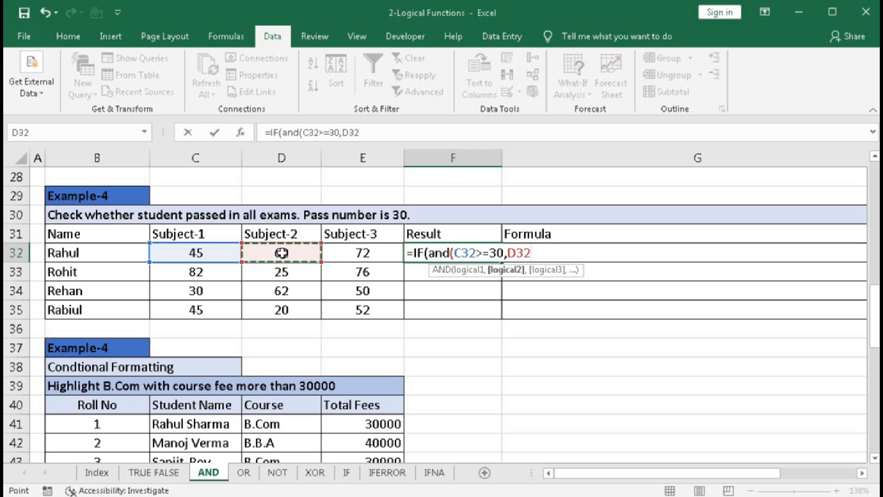
pyautogui.write('>=30')
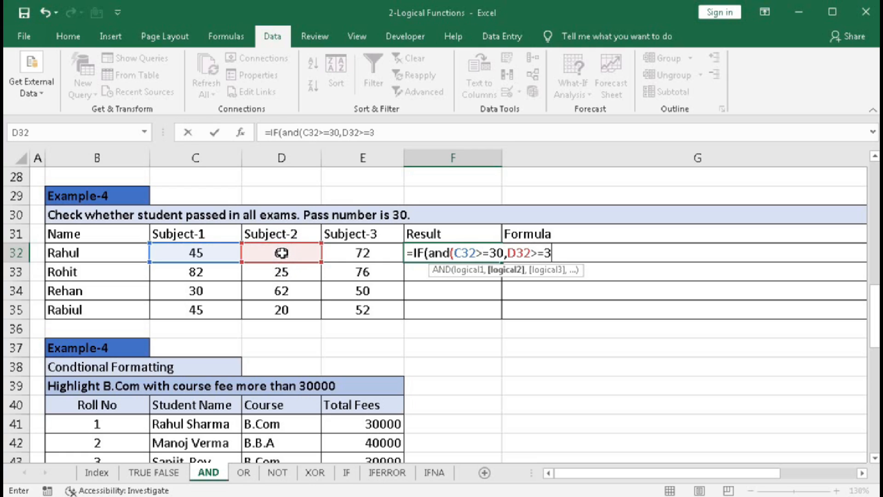
pyautogui.write(',')
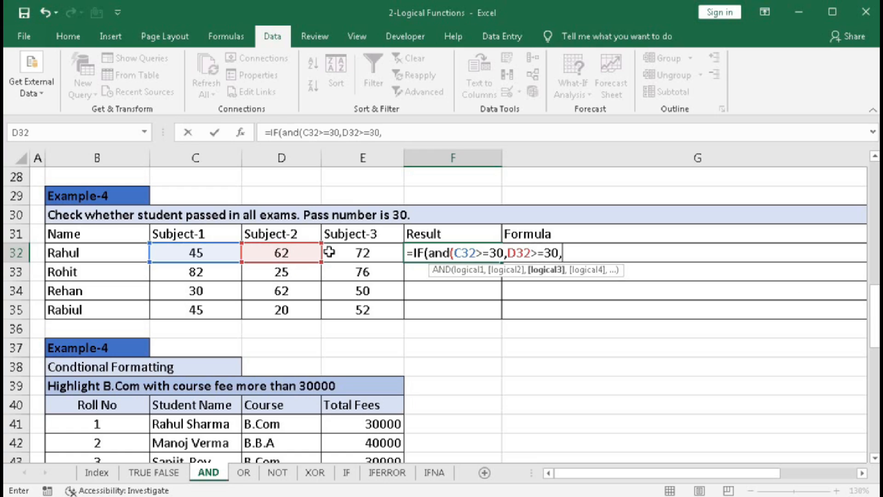
pyautogui.click(331, 251)
pyautogui.write('>=30')
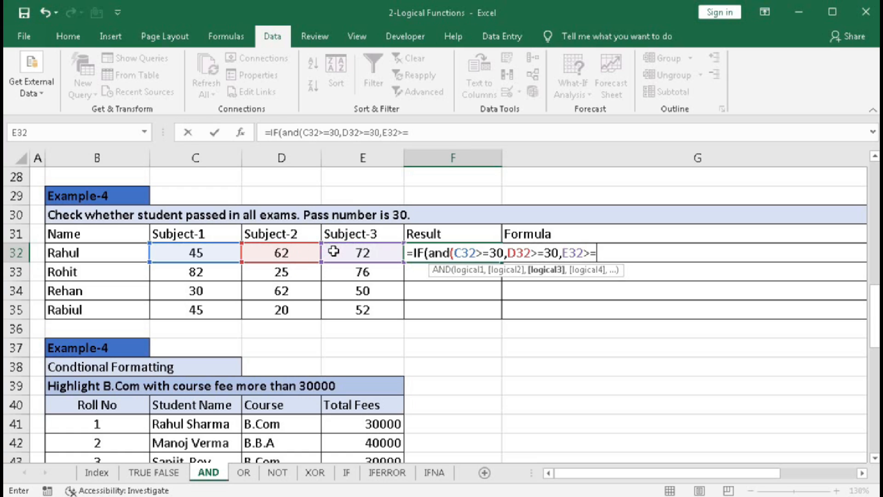
pyautogui.write(')')
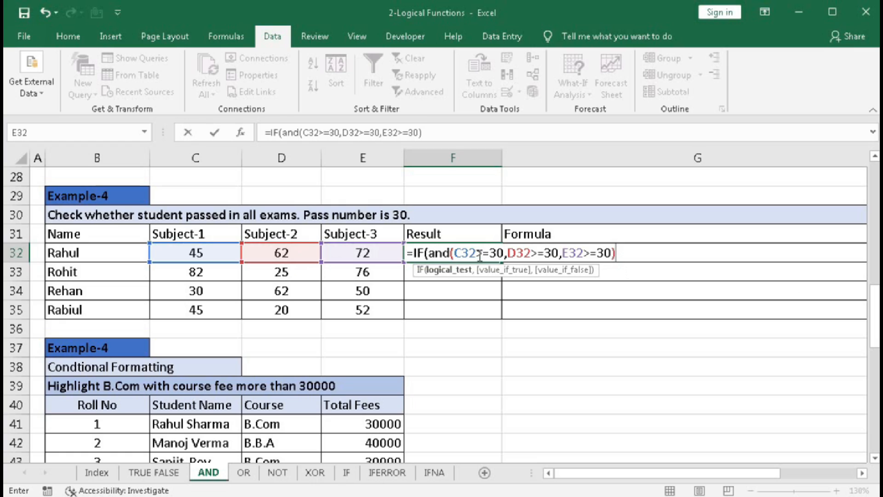
pyautogui.write(',')
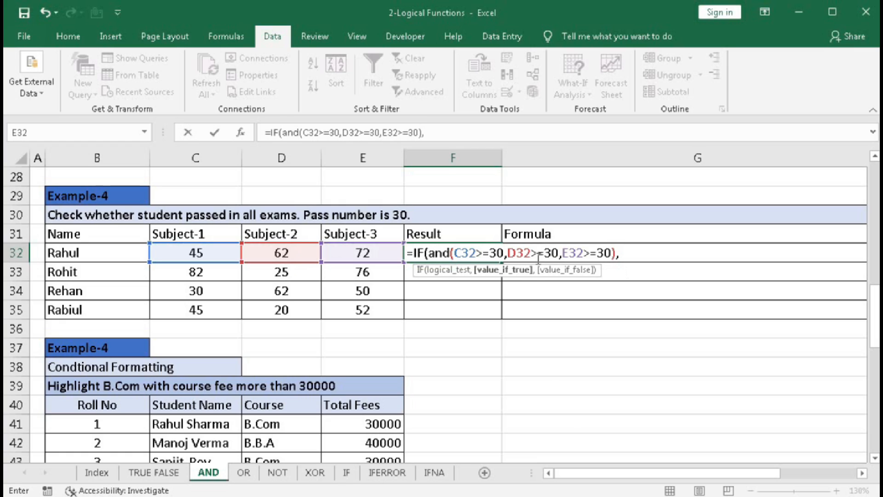
pyautogui.write('"Pass"')
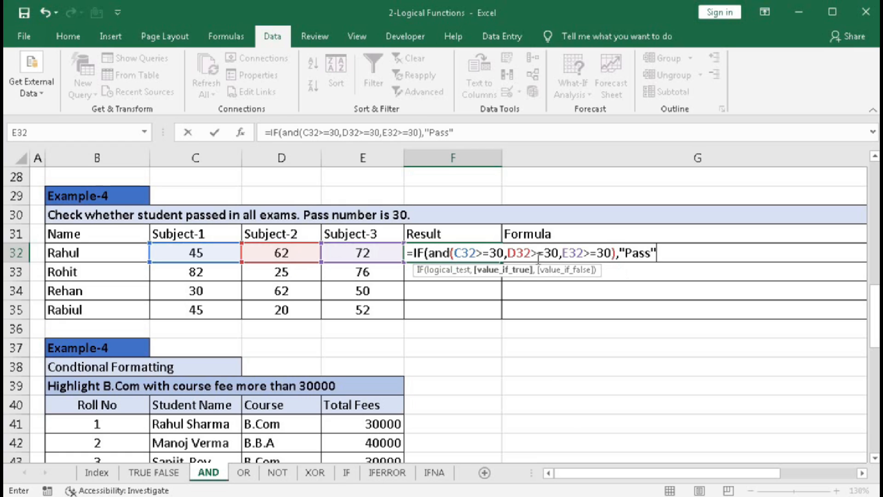
pyautogui.write(',')
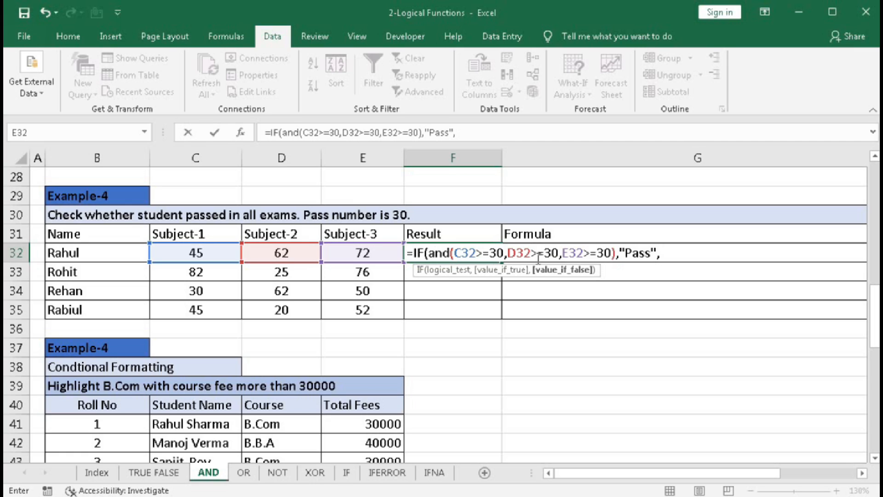
# - Complete F32's IF formula with "Pass" as the true value and "Fail" as the false value, and copy it down through F35
pyautogui.write('"Fail")')
pyautogui.press('Return')
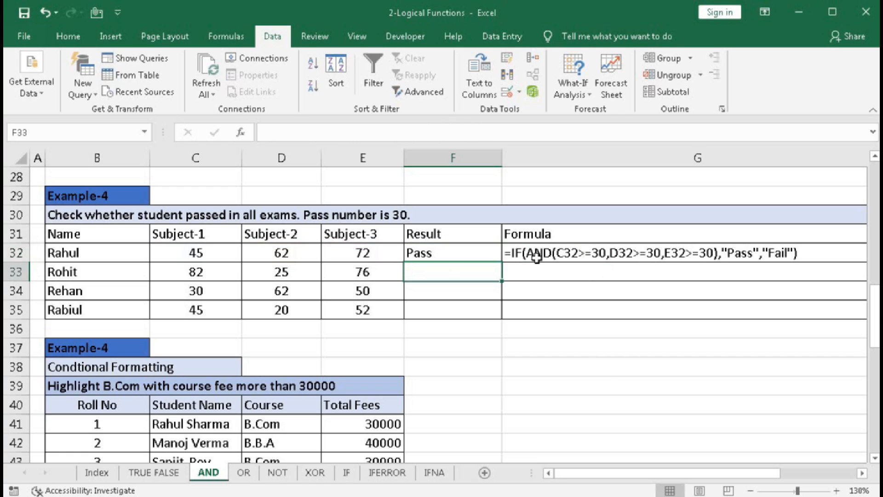
pyautogui.click(430, 253)
pyautogui.moveTo(501, 262); pyautogui.dragTo(499, 312)
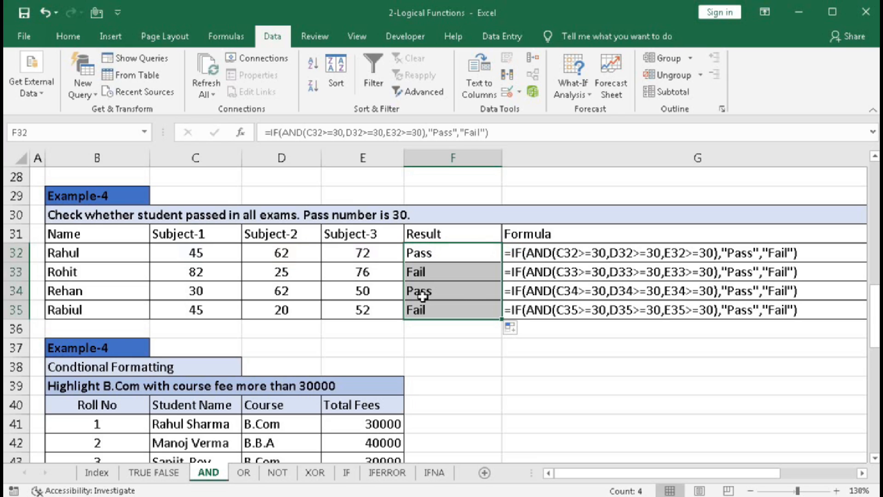
# - Review the exam results in F33:F35 against each student's subject marks
pyautogui.click(291, 274)
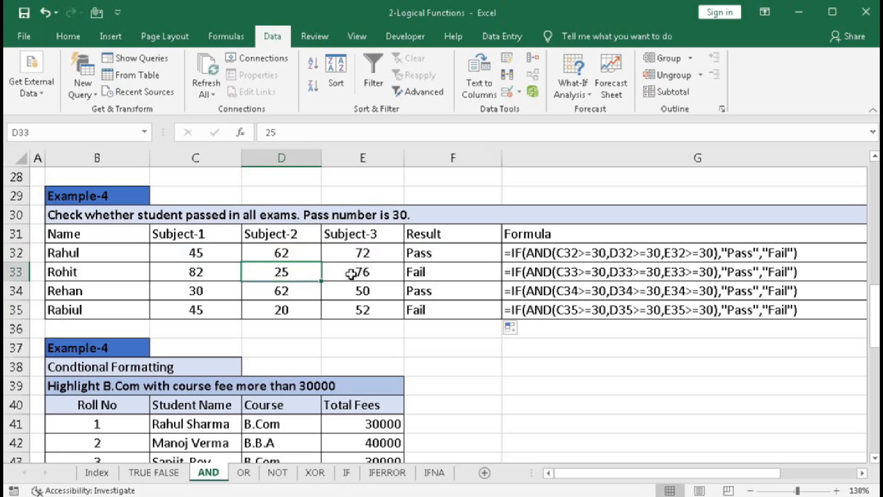
pyautogui.click(423, 275)
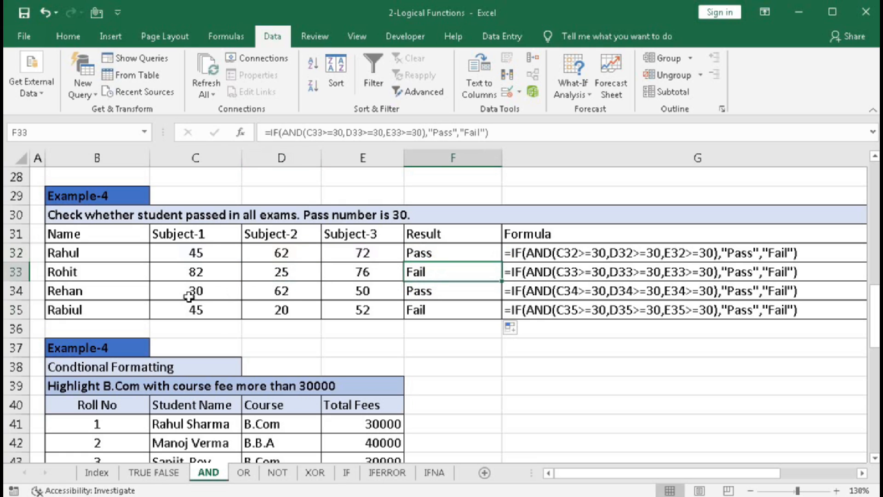
pyautogui.click(427, 291)
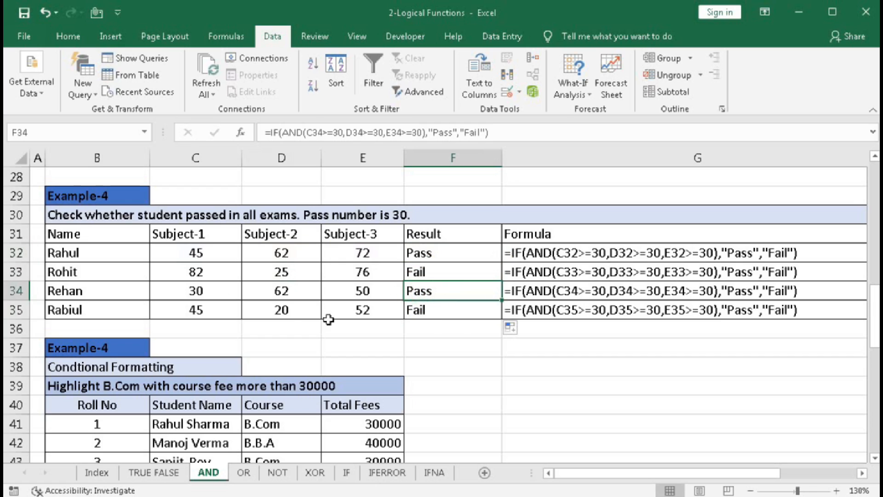
pyautogui.click(282, 312)
pyautogui.click(420, 310)
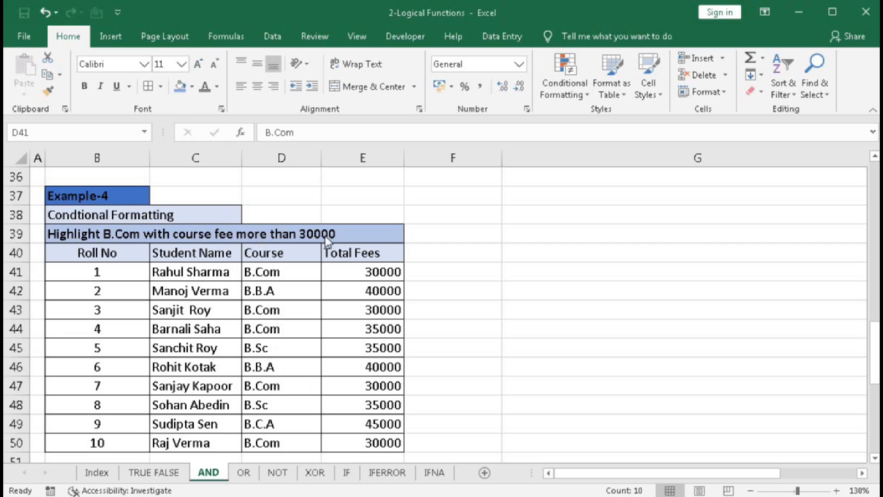
# - Create a conditional formatting rule for the courses in D41:D50 that uses a formula to determine which cells to format
pyautogui.click(278, 261)
pyautogui.hotkey('ctrl', 'shift', 'Down')
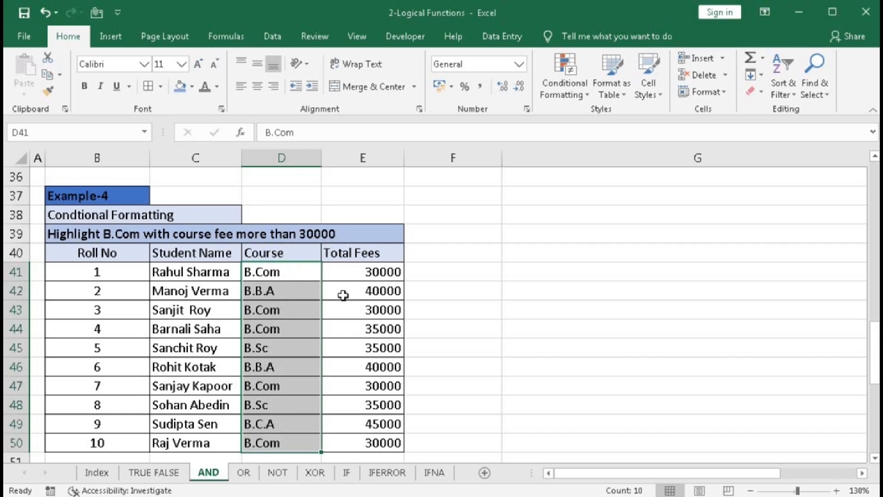
pyautogui.click(565, 85)
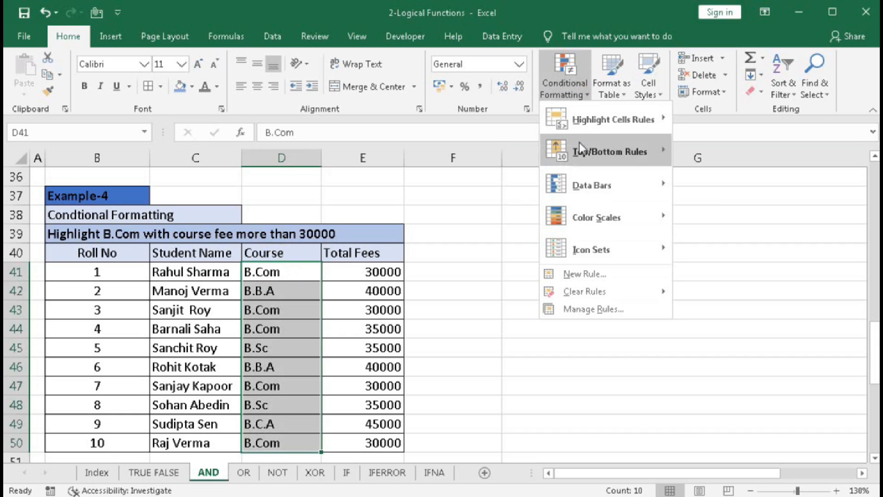
pyautogui.click(573, 274)
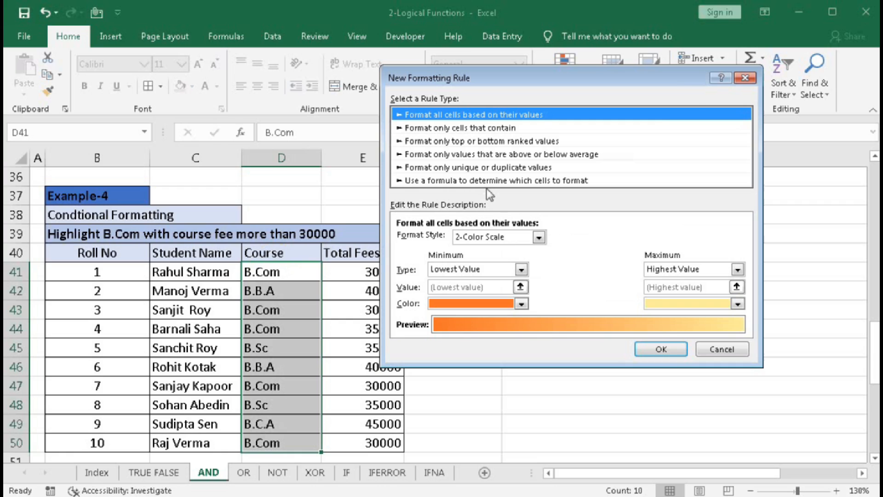
pyautogui.click(486, 181)
pyautogui.click(458, 238)
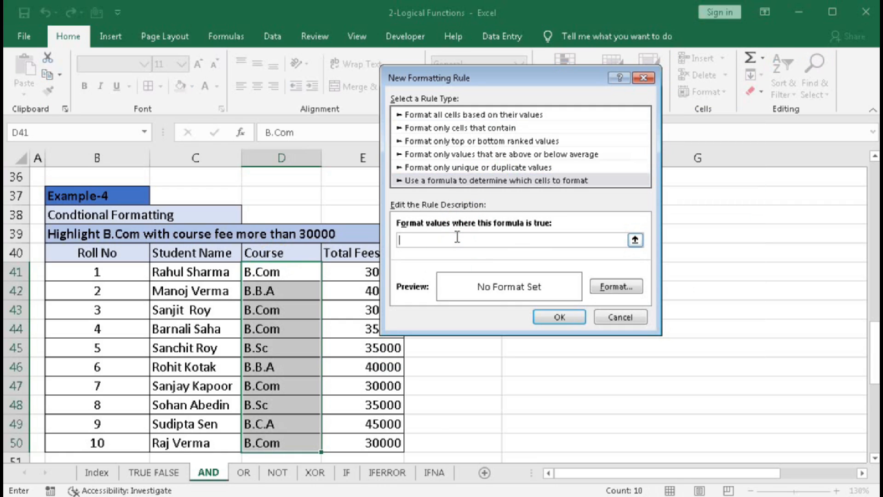
# - Begin the rule's AND formula with the condition D41="B.Com", using a fully relative reference
pyautogui.write('=and(')
pyautogui.click(274, 273)
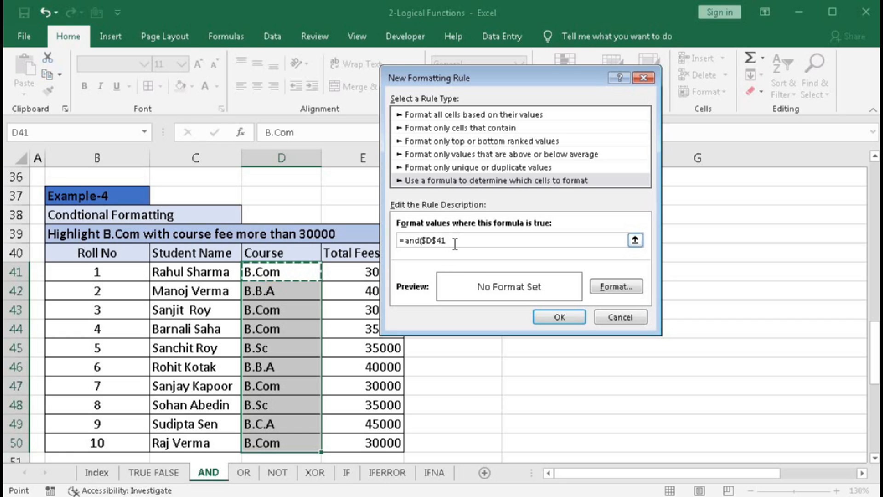
pyautogui.press('F4')
pyautogui.press('F4')
pyautogui.press('F4')
pyautogui.write('="B')
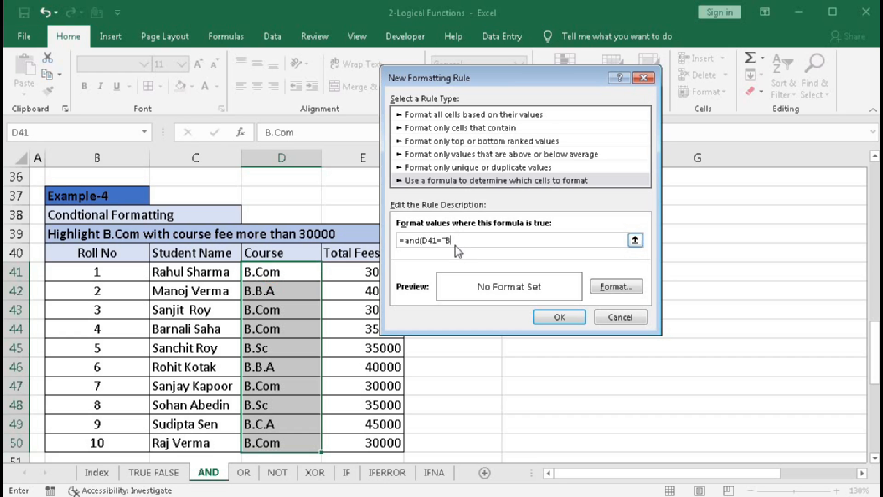
pyautogui.write('.Com",')
# - Complete the rule's AND formula with the condition E41>=30000, using a fully relative reference
pyautogui.click(351, 274)
pyautogui.press('F4')
pyautogui.press('F4')
pyautogui.press('F4')
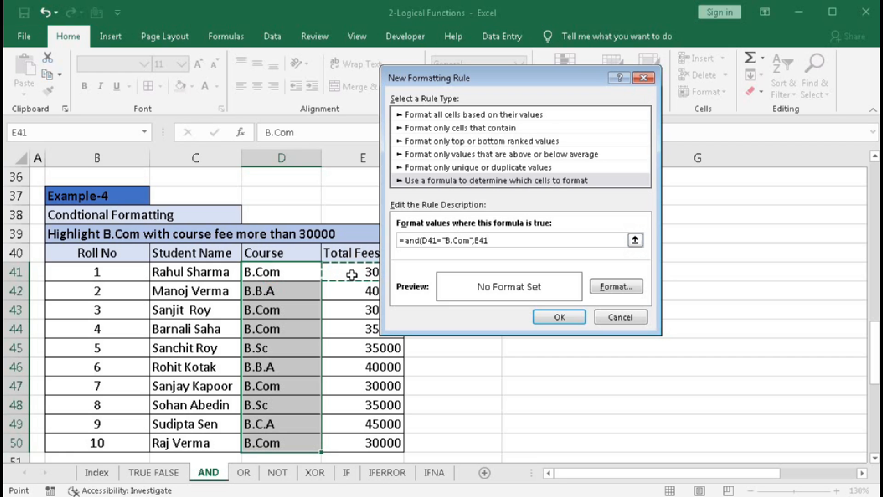
pyautogui.write('>=30000')
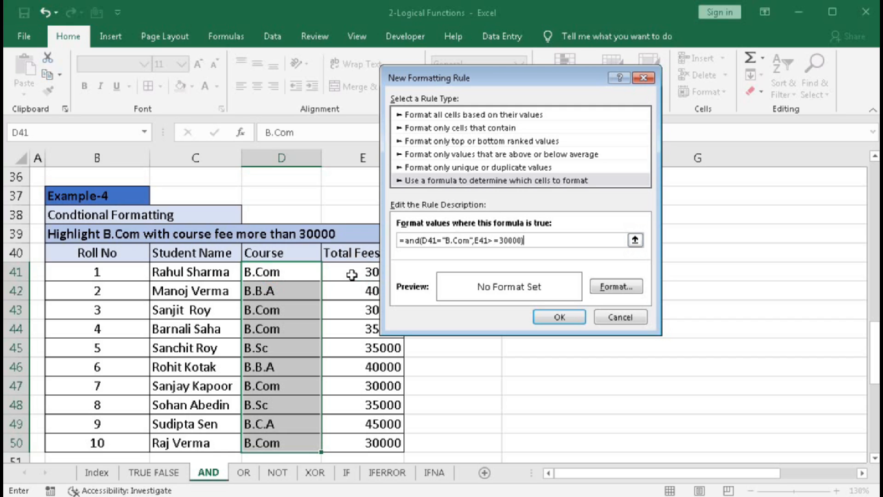
# - Set the rule's format to a green background fill
pyautogui.click(607, 288)
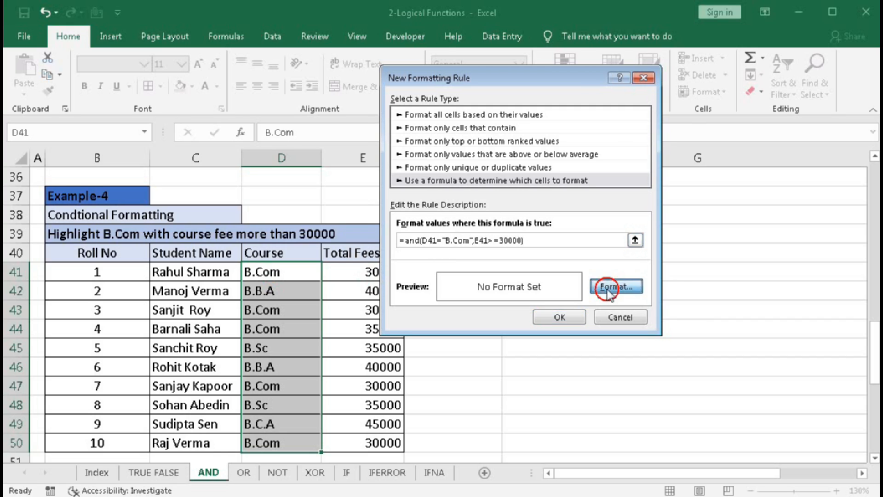
pyautogui.click(524, 84)
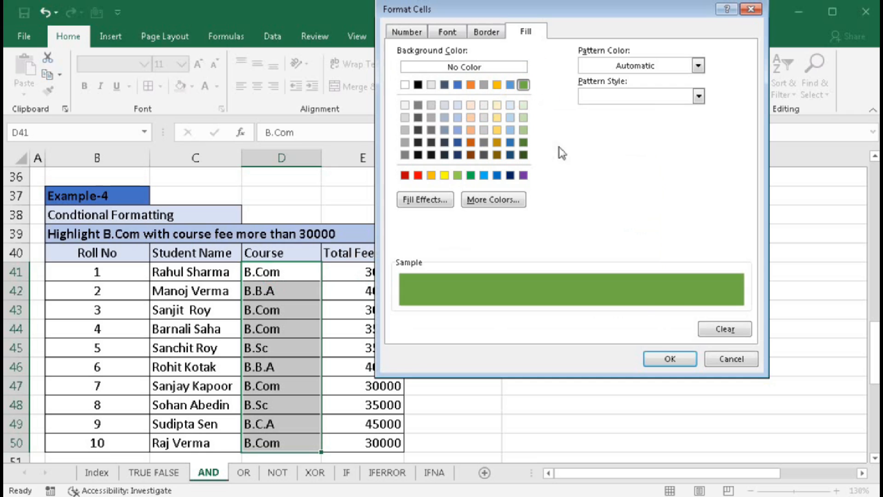
pyautogui.click(670, 359)
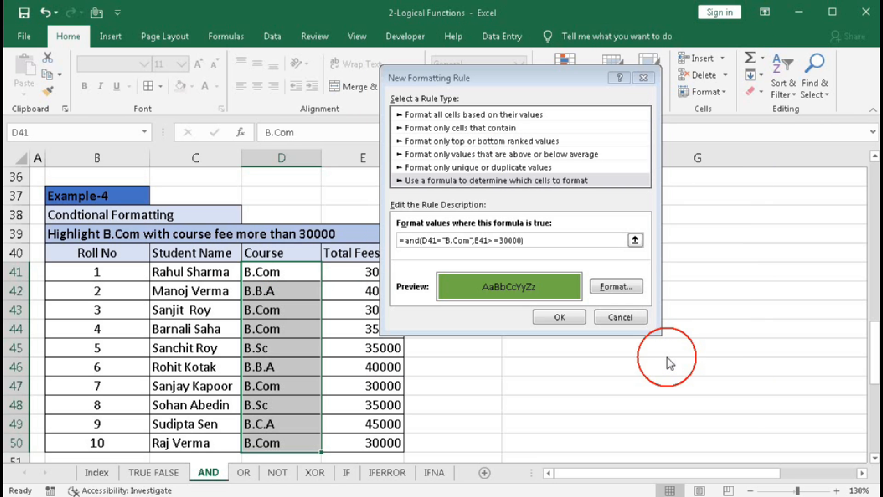
# - Apply the green-fill rule to the courses in D41:D50 and change its fee condition to E41>30000
pyautogui.click(561, 317)
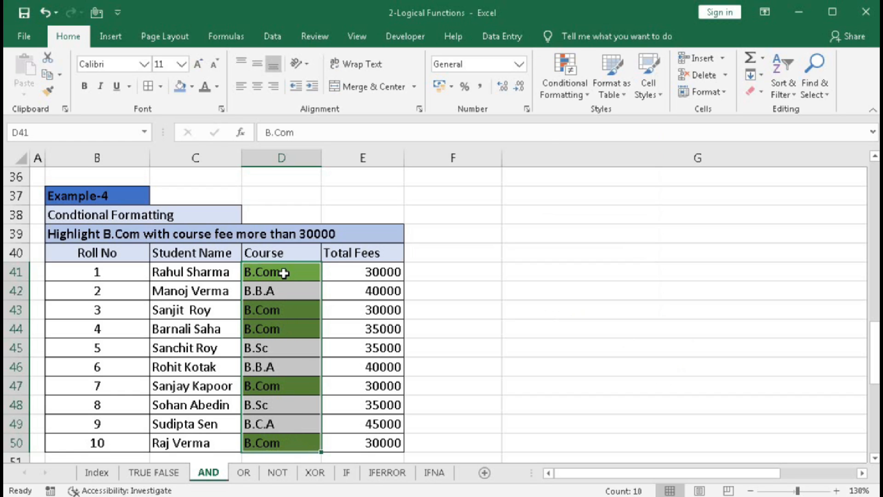
pyautogui.click(565, 79)
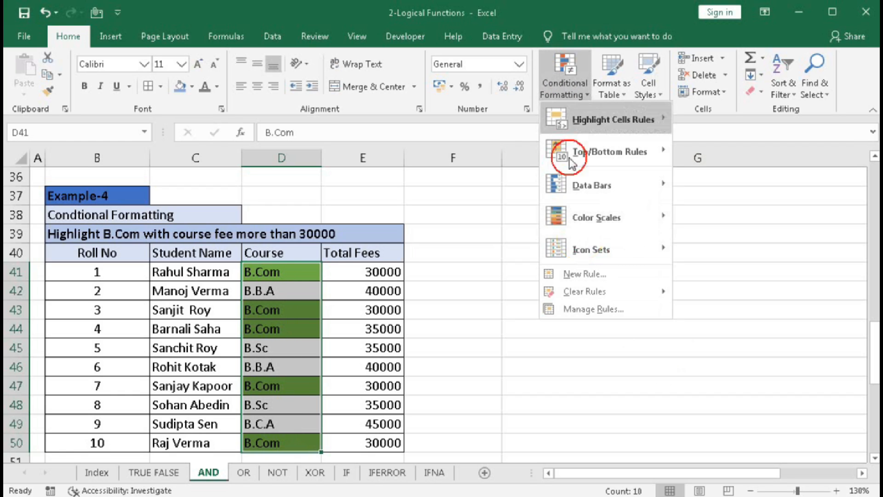
pyautogui.click(592, 309)
pyautogui.click(494, 181)
pyautogui.doubleClick(495, 181)
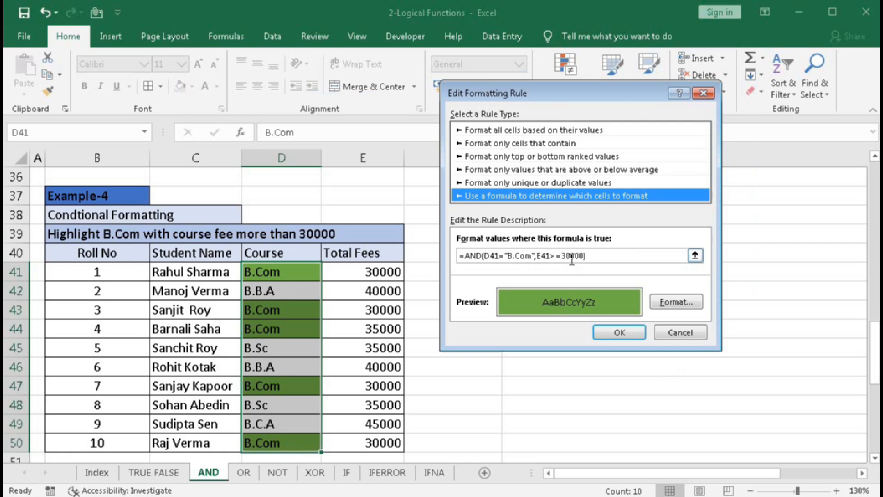
pyautogui.moveTo(558, 256); pyautogui.dragTo(565, 256)
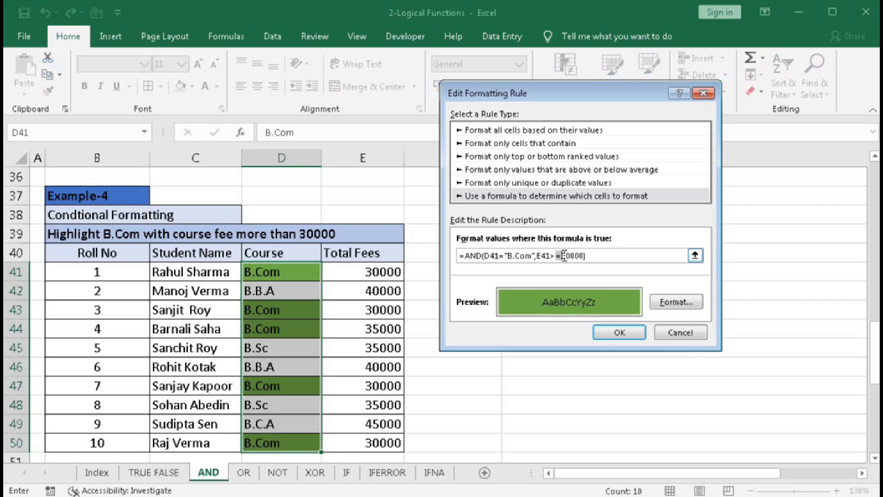
pyautogui.press('Delete')
pyautogui.click(611, 330)
pyautogui.click(599, 297)
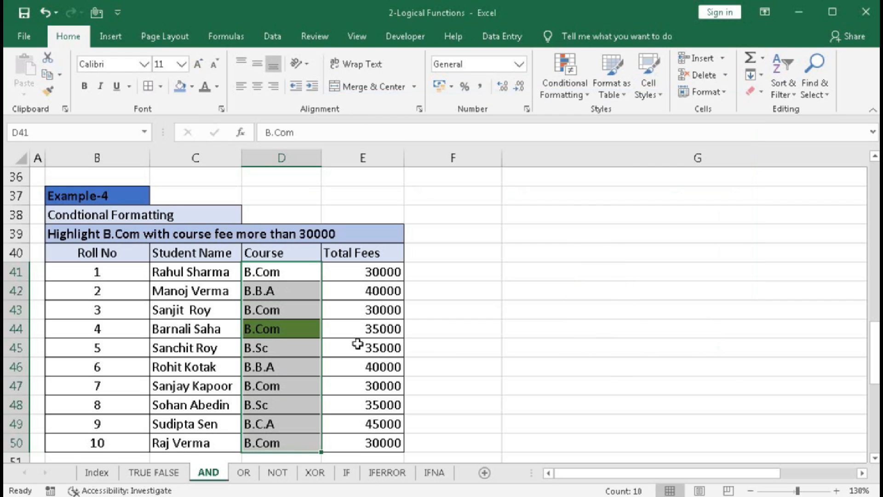
pyautogui.click(366, 329)
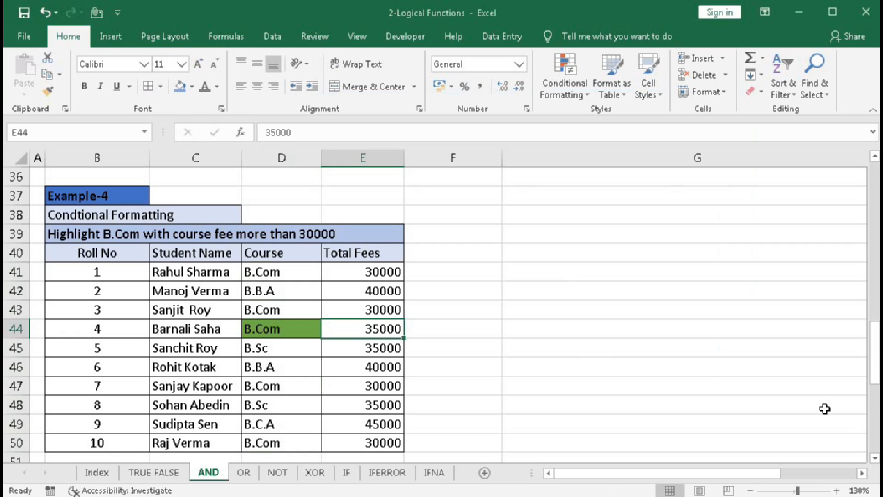
# - Clear the Agent Type entries in C56:C64 of the Example-5 table
pyautogui.click(877, 388)
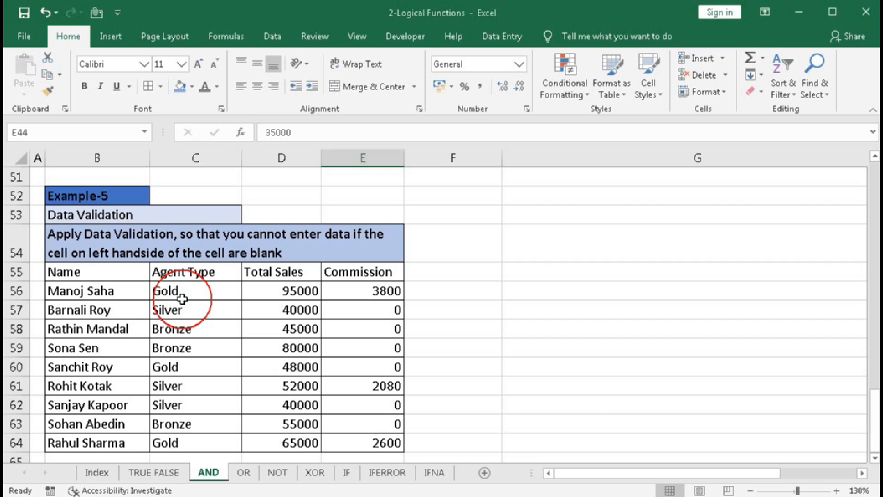
pyautogui.moveTo(181, 288); pyautogui.dragTo(170, 443)
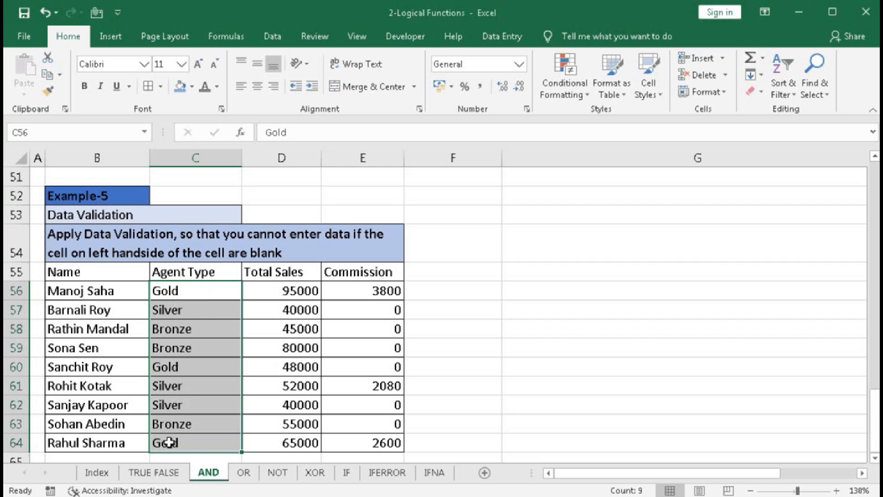
pyautogui.press('Delete')
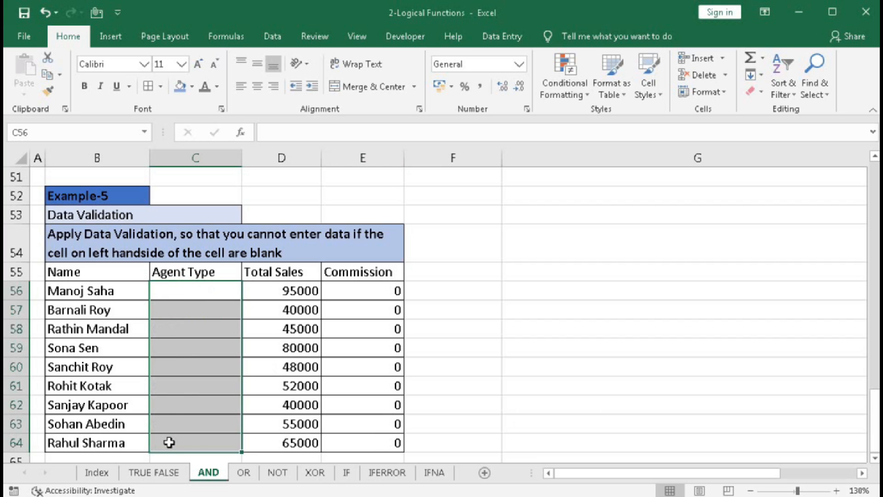
# - Set up data validation on the Agent Type cells C56:C64 with Custom as the allowed criteria
pyautogui.moveTo(187, 290); pyautogui.dragTo(195, 436)
pyautogui.click(272, 37)
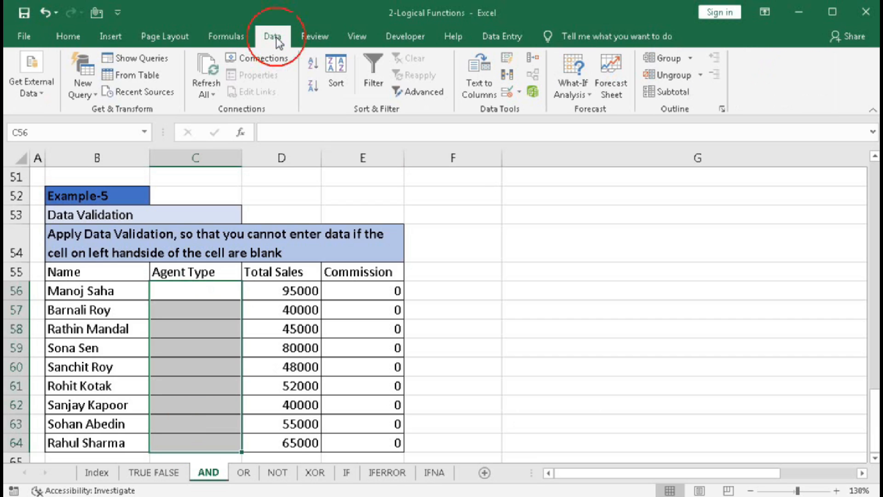
pyautogui.click(509, 91)
pyautogui.moveTo(509, 69); pyautogui.dragTo(597, 124)
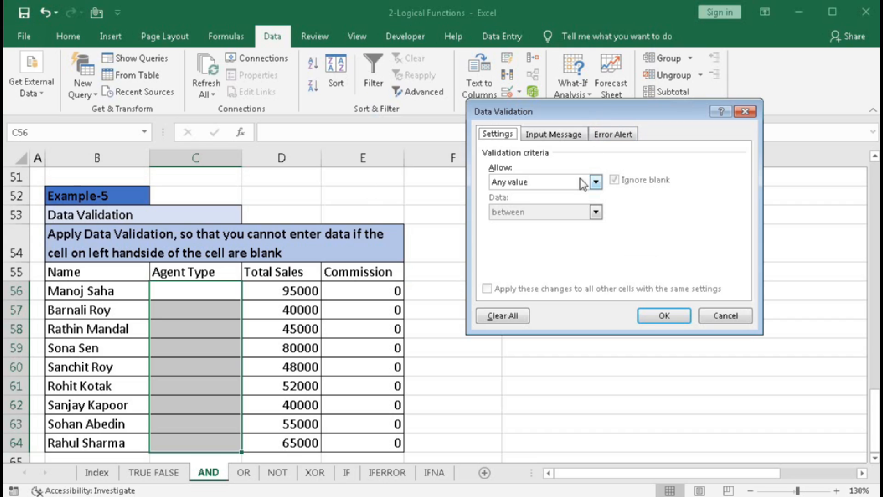
pyautogui.click(595, 181)
pyautogui.click(552, 263)
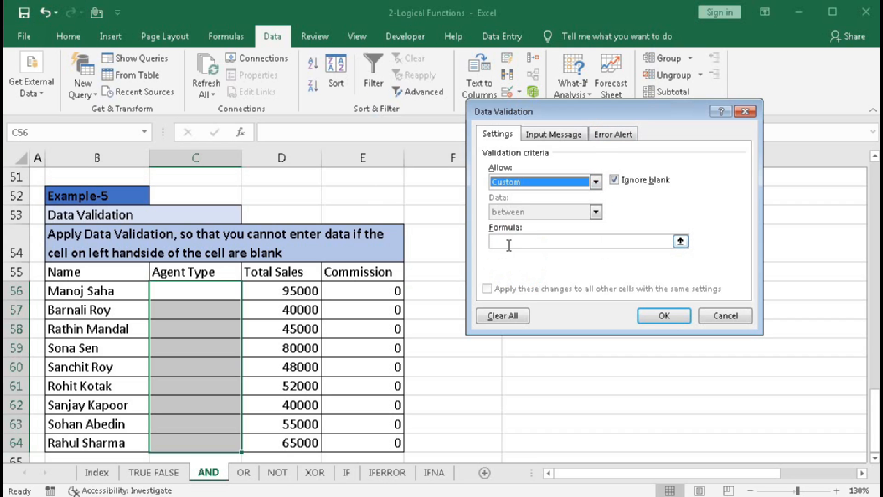
# - Begin the validation's AND formula with the condition OFFSET(C56,0,-1,1,1)<>"", so the cell before C56 must not be blank
pyautogui.click(510, 245)
pyautogui.write('=')
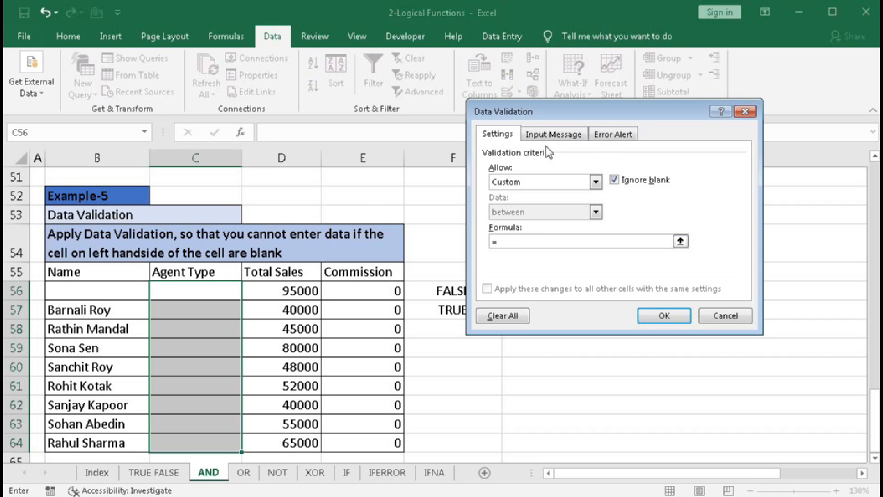
pyautogui.write('and(offset(')
pyautogui.click(201, 289)
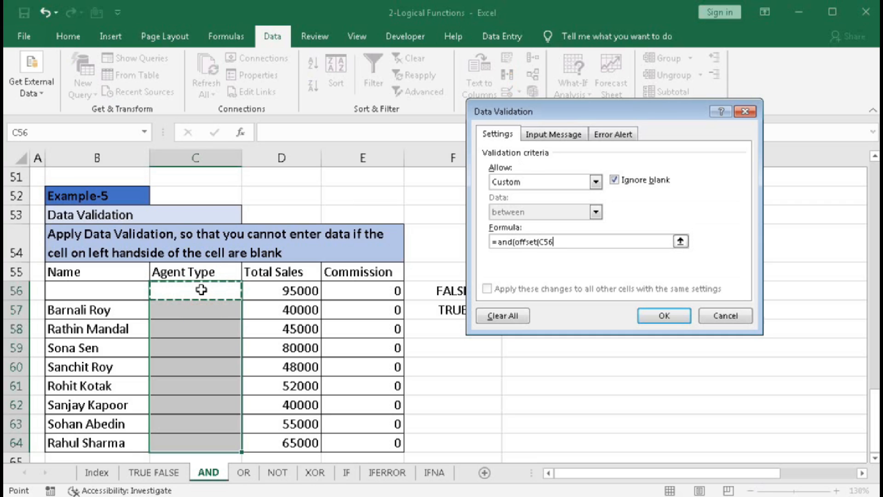
pyautogui.write(',0')
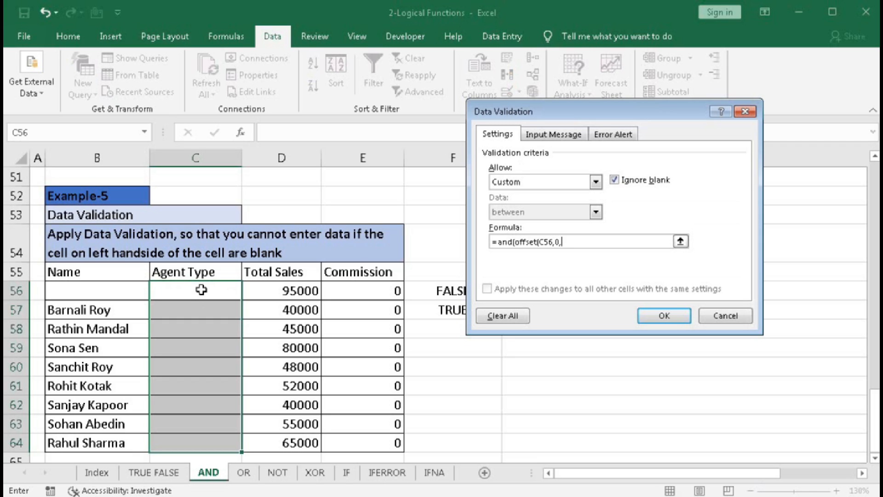
pyautogui.write(',1')
pyautogui.press('BackSpace')
pyautogui.write('-')
pyautogui.write('1,1')
pyautogui.write(',1')
pyautogui.write(')<>')
pyautogui.write('"",')
pyautogui.write('or')
pyautogui.write('(')
# - Add a nested OR function as the second AND condition, starting with C56="Gold"
pyautogui.click(201, 290)
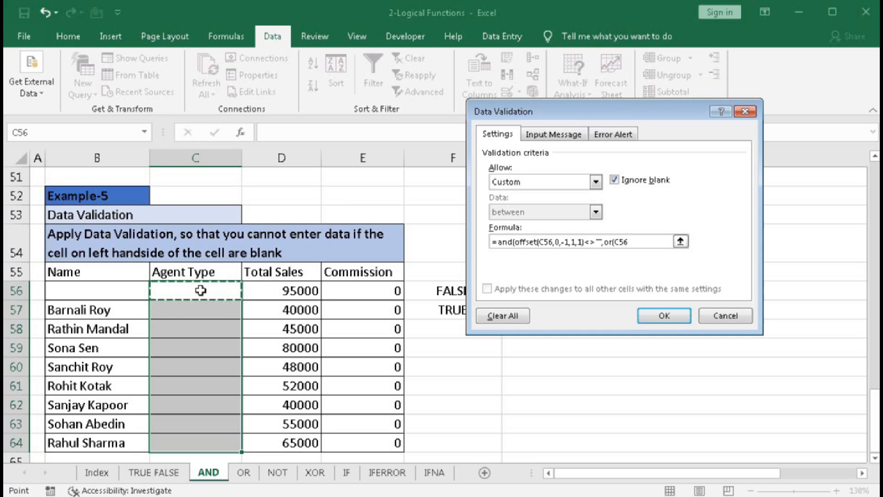
pyautogui.write('="Gol')
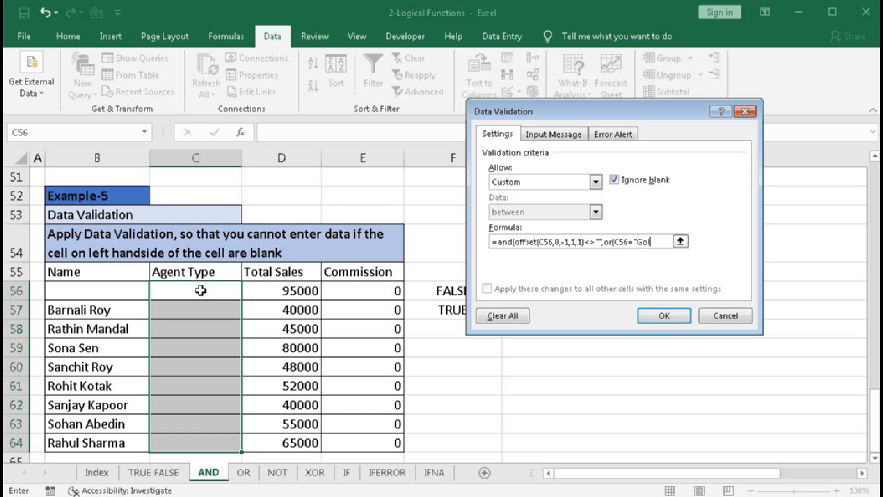
pyautogui.write('d",')
# - Add C56="Silver" and C56="Bronze" to the OR function and close both functions
pyautogui.click(200, 290)
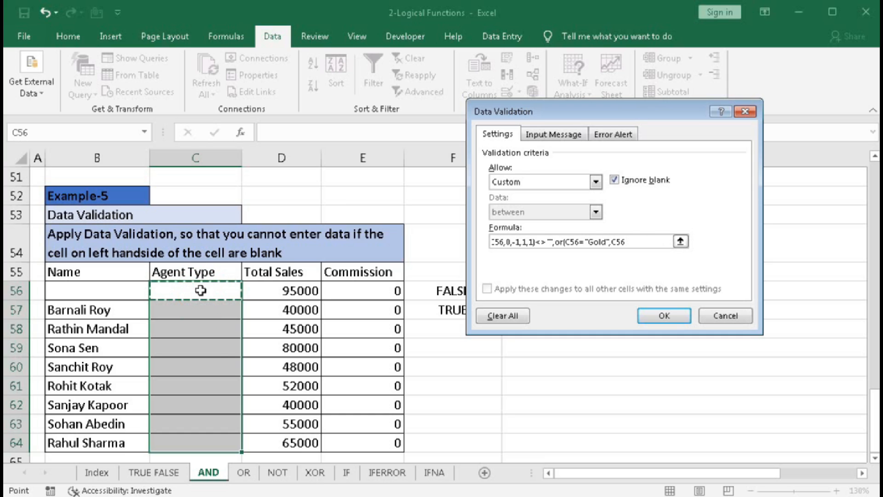
pyautogui.write('=')
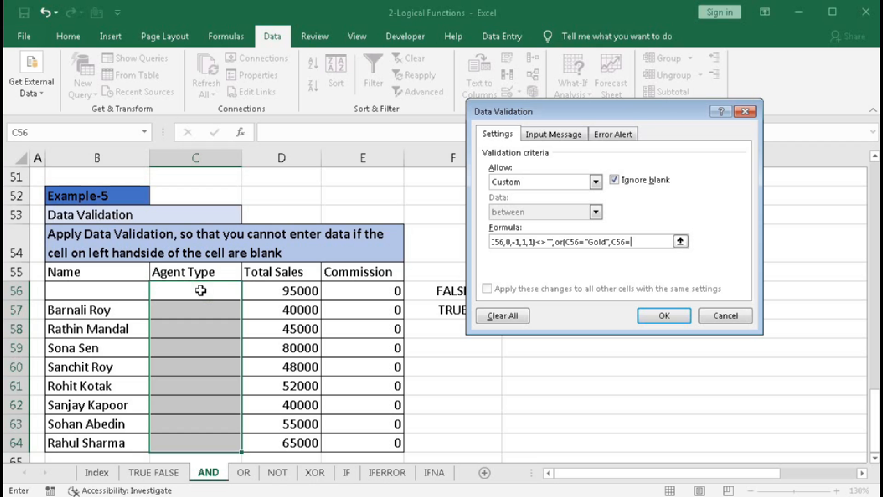
pyautogui.write('"Silver",')
pyautogui.click(201, 291)
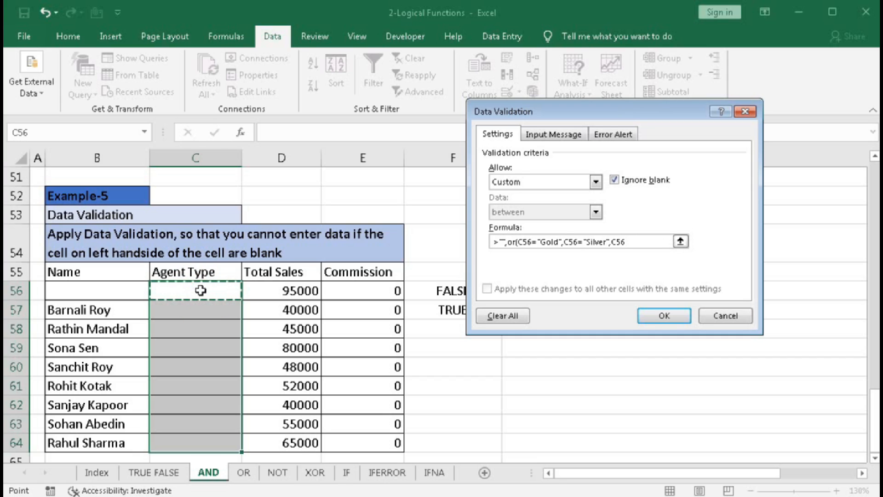
pyautogui.write('="')
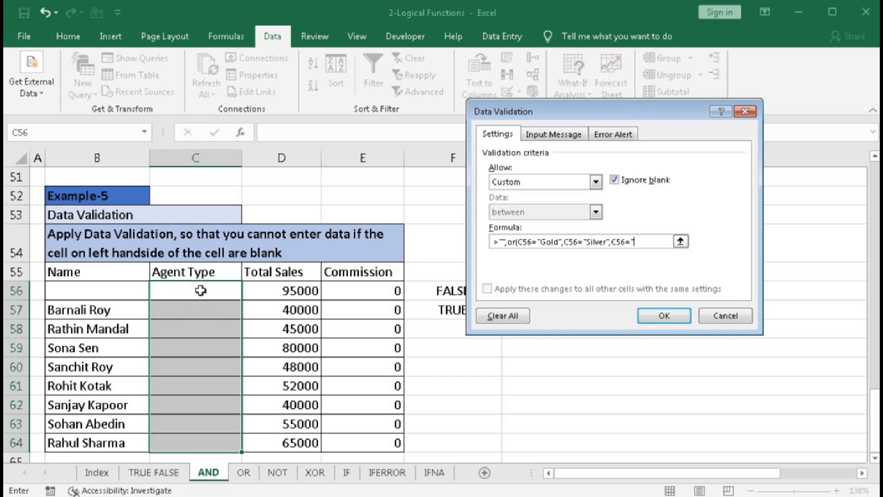
pyautogui.write('Bronze"))')
# - Examine the validation formula's OFFSET condition, its -1 column argument and the OR condition with the agent types
pyautogui.moveTo(517, 241); pyautogui.dragTo(452, 239)
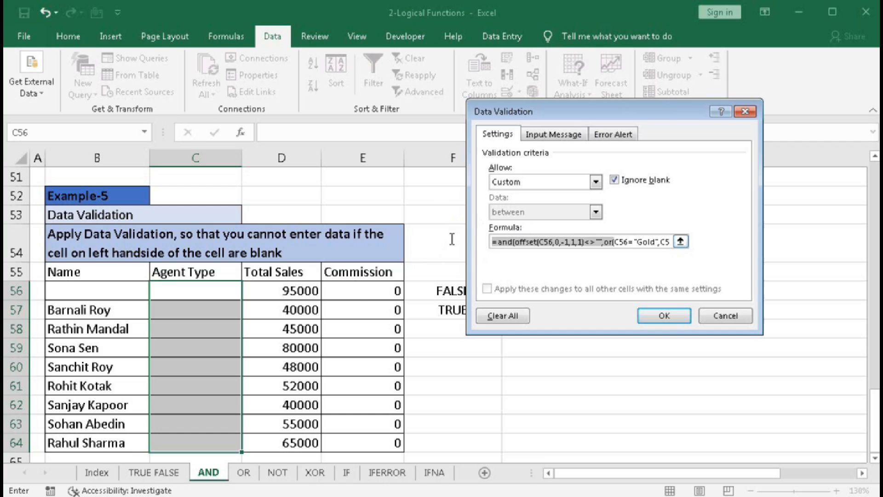
pyautogui.click(517, 242)
pyautogui.moveTo(517, 243); pyautogui.dragTo(604, 242)
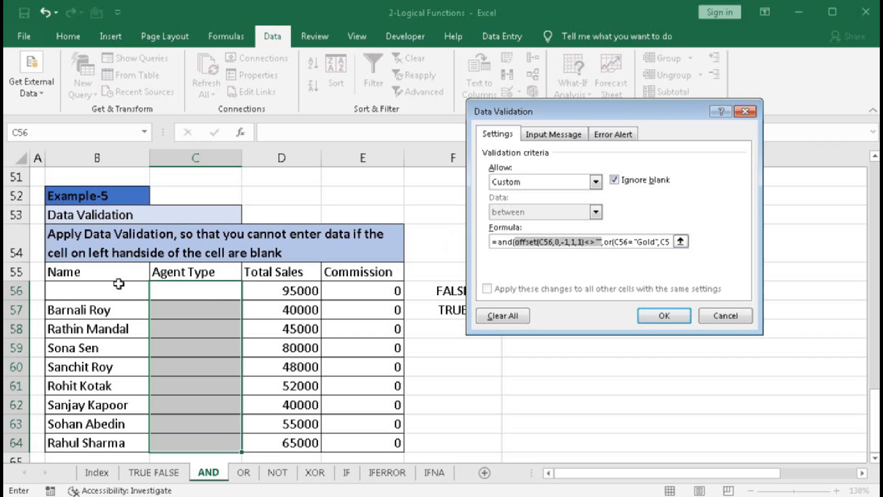
pyautogui.moveTo(561, 242); pyautogui.dragTo(569, 242)
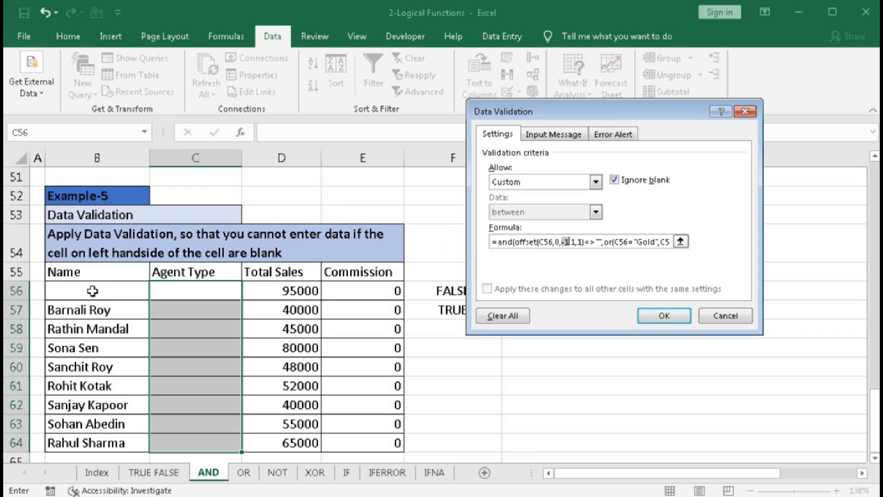
pyautogui.click(602, 242)
pyautogui.write(',')
pyautogui.moveTo(604, 242); pyautogui.dragTo(759, 243)
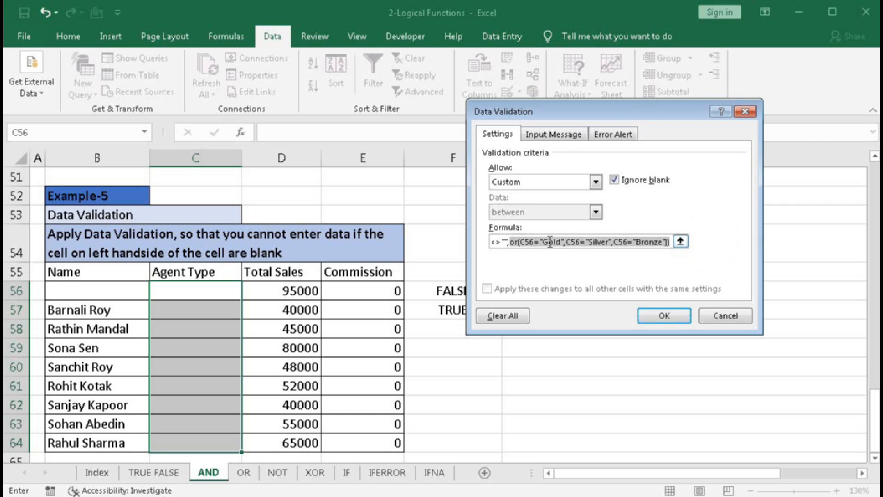
pyautogui.moveTo(552, 241); pyautogui.dragTo(481, 243)
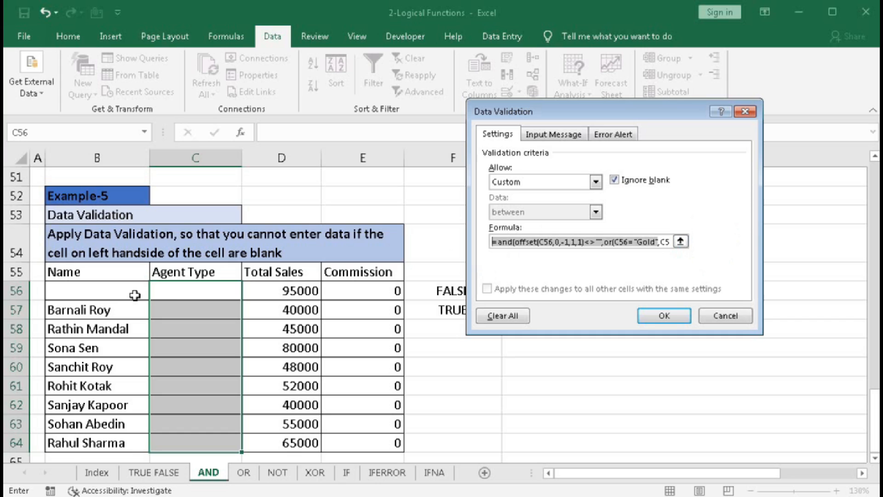
# - Apply the validation rule and try to enter Gold in C56, where the Name cell is blank
pyautogui.click(663, 314)
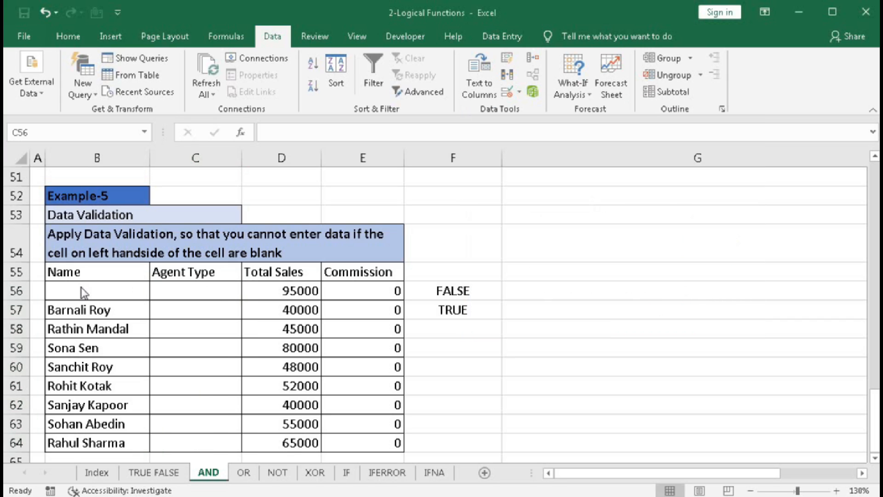
pyautogui.click(215, 294)
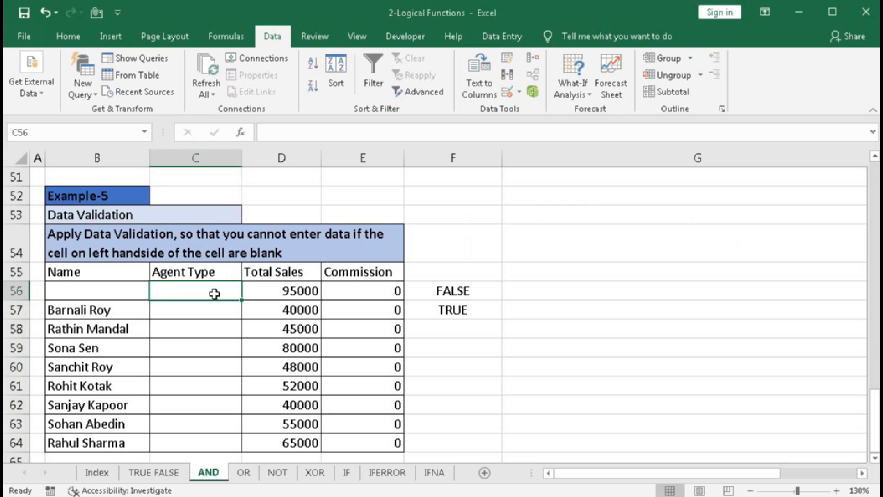
pyautogui.write('Gold')
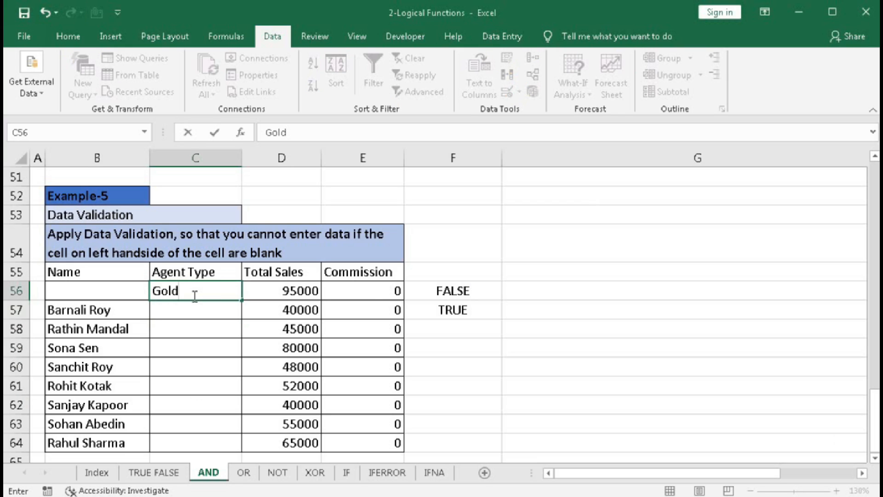
pyautogui.press('Return')
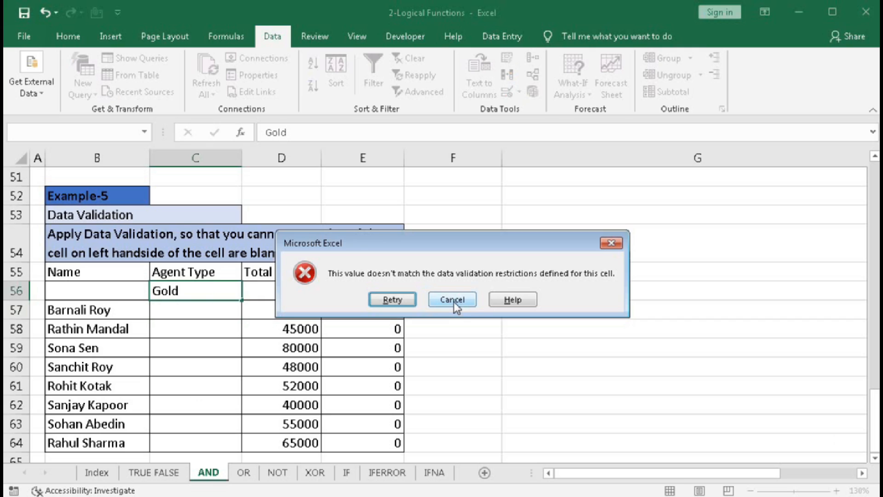
pyautogui.click(453, 300)
# - Enter the agent types Gold in C57 and Silver in C58
pyautogui.click(184, 311)
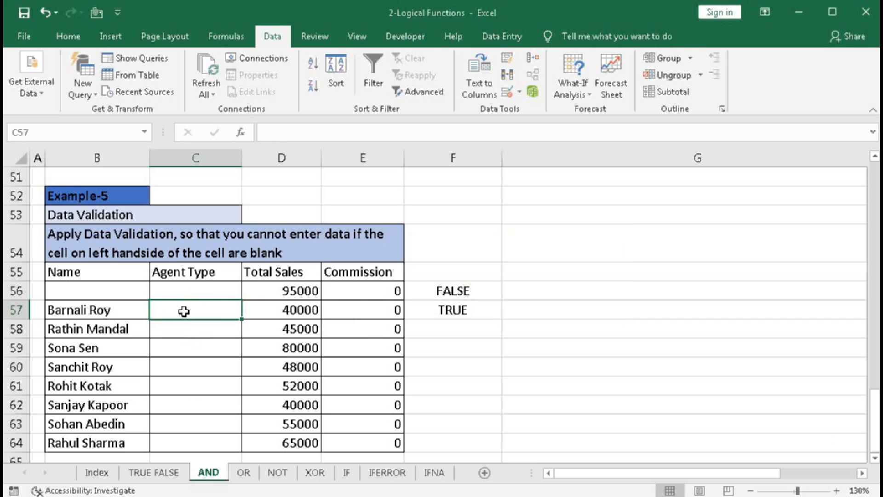
pyautogui.write('Gold')
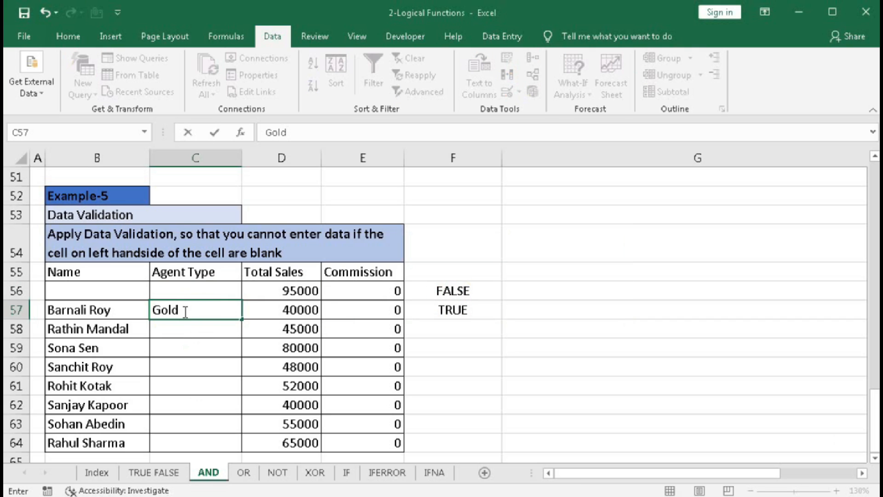
pyautogui.press('Return')
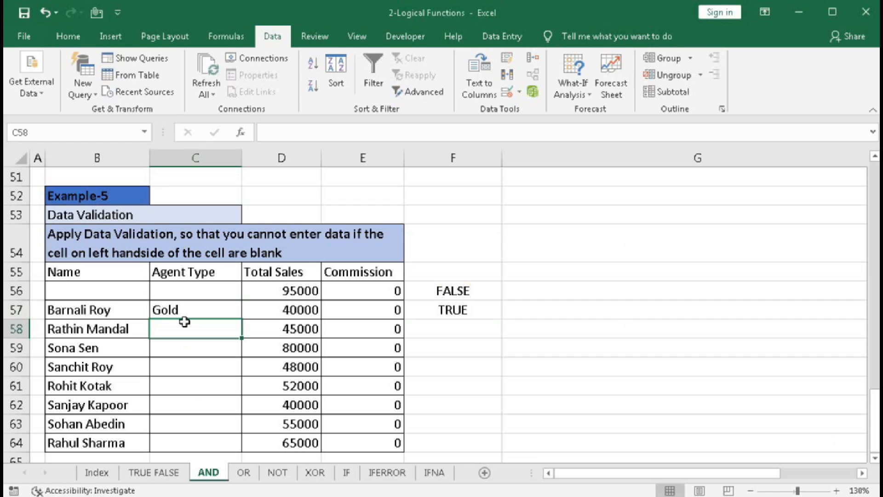
pyautogui.write('Silver')
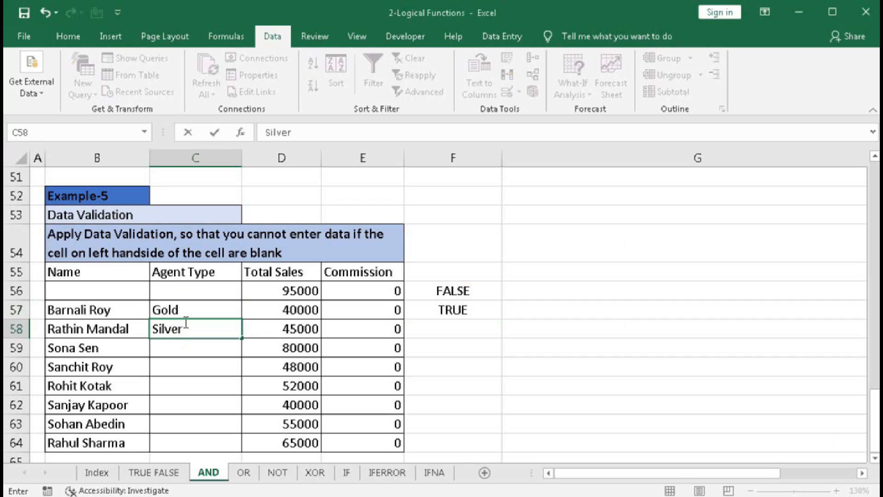
pyautogui.press('Return')
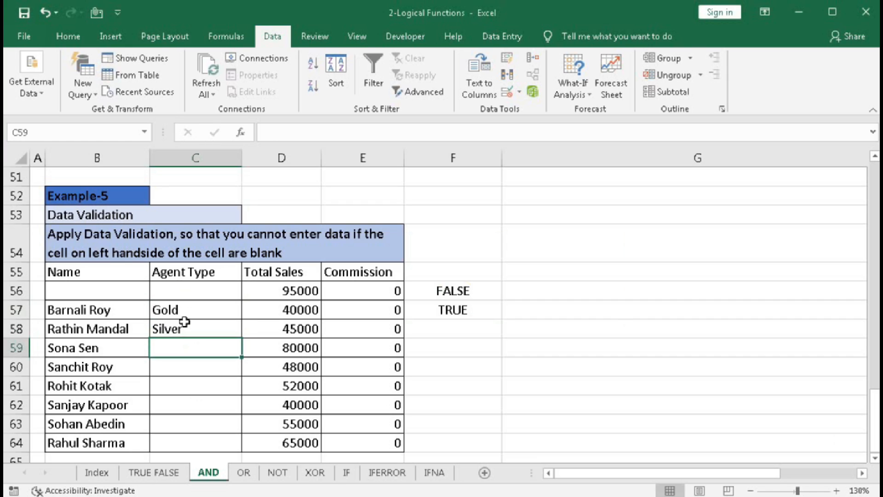
# - Enter the agent type Bronze in C59
pyautogui.write('Bron')
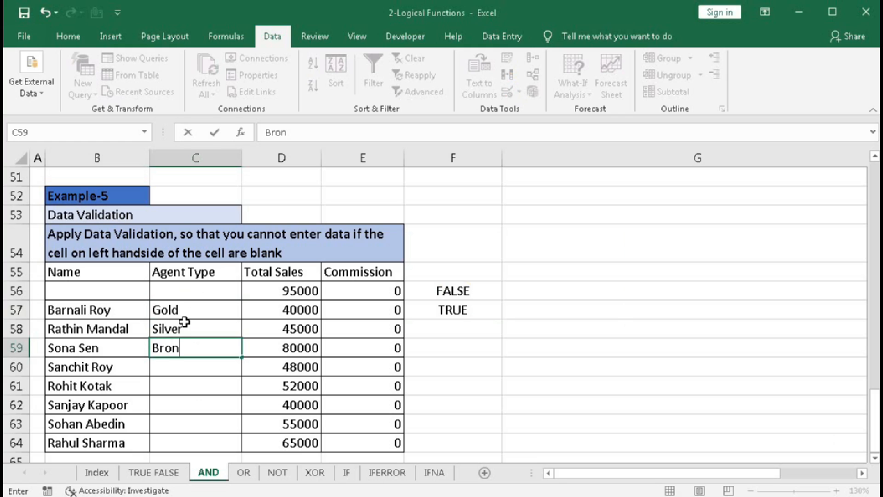
pyautogui.write('ze')
pyautogui.press('Return')
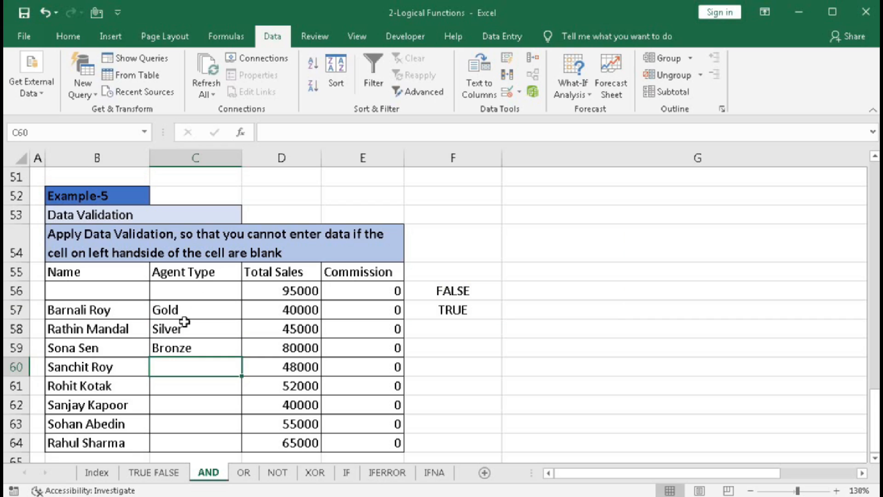
# - Try to enter the unlisted agent type Sa in C60 and discard the entry
pyautogui.write('Sa')
pyautogui.press('Return')
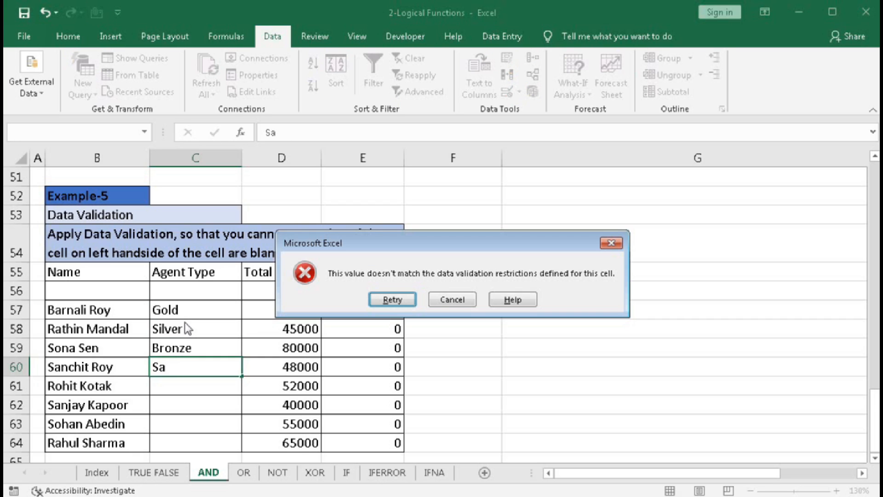
pyautogui.click(453, 299)
# - Fill in the agent's full name in B56 and set the agent type in C56 to Gold
pyautogui.click(137, 287)
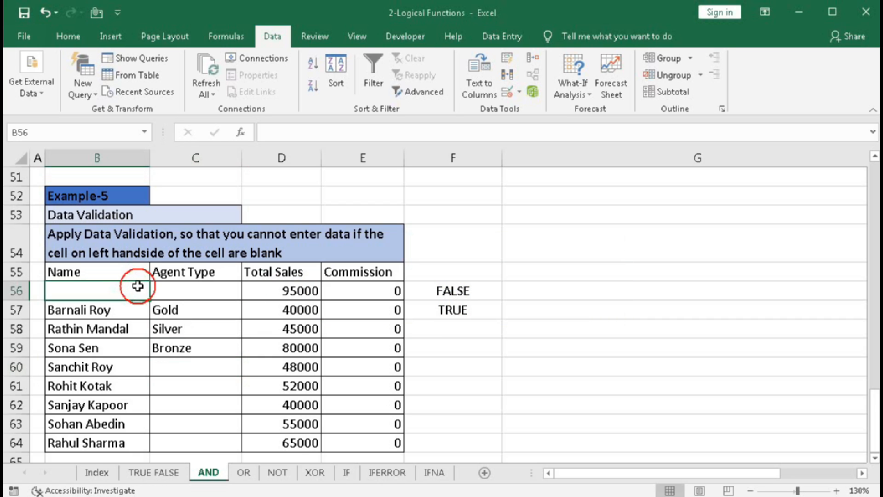
pyautogui.write('Manoj Saha')
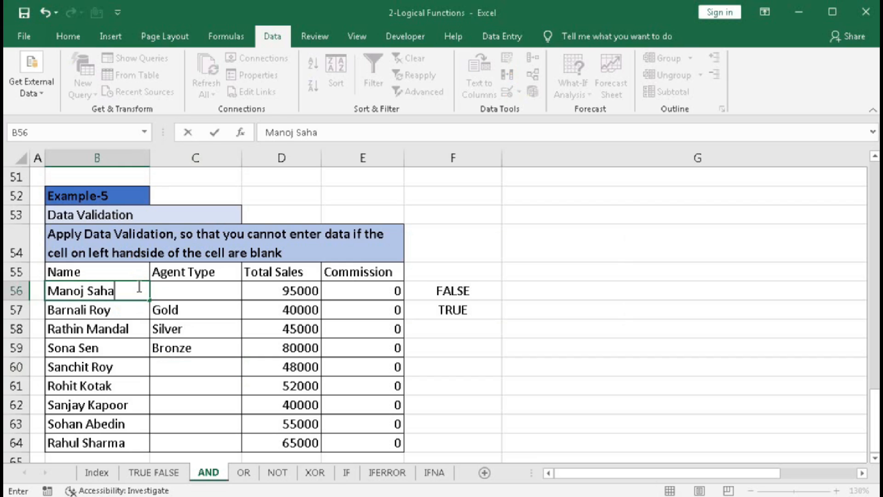
pyautogui.press('Tab')
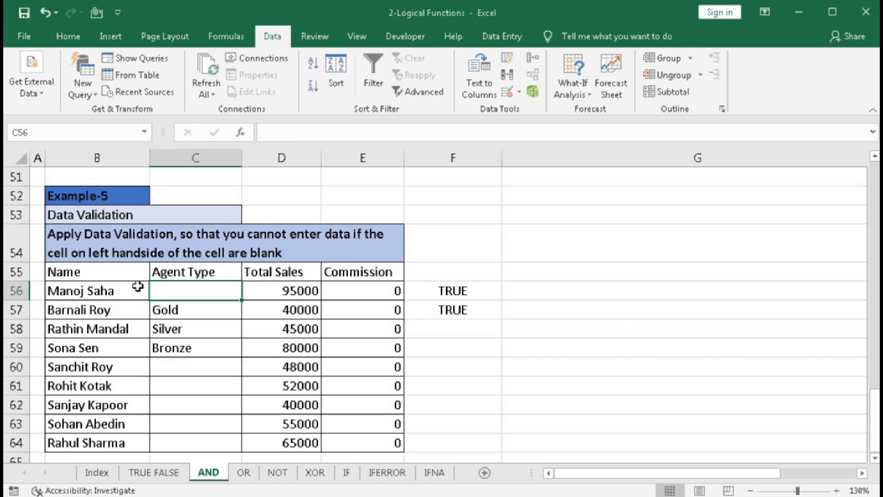
pyautogui.write('Gold')
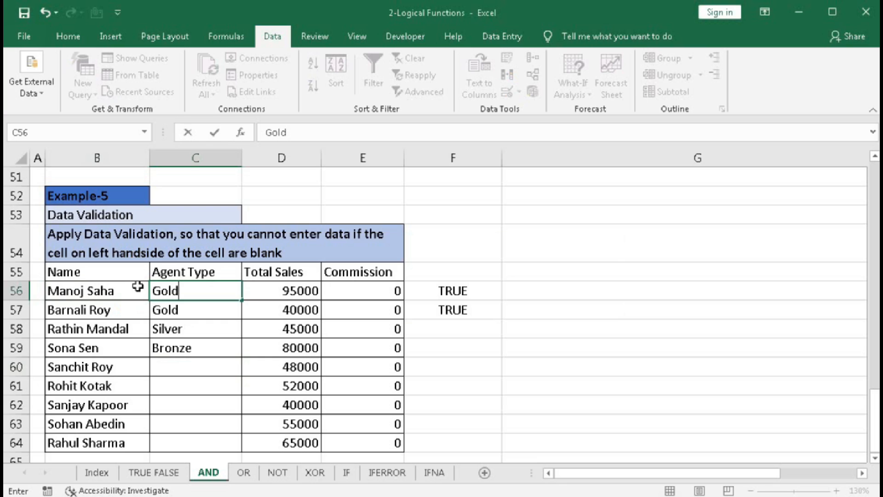
pyautogui.press('Return')
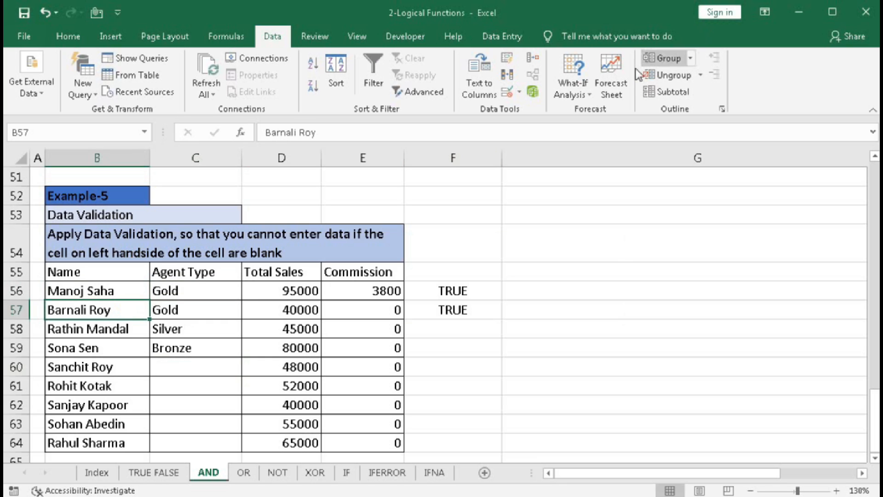
# - Examine the full custom data validation formula of C56, from the OFFSET condition to the OR agent types, and close the validation settings
pyautogui.press('Up')
pyautogui.press('Right')
pyautogui.click(509, 92)
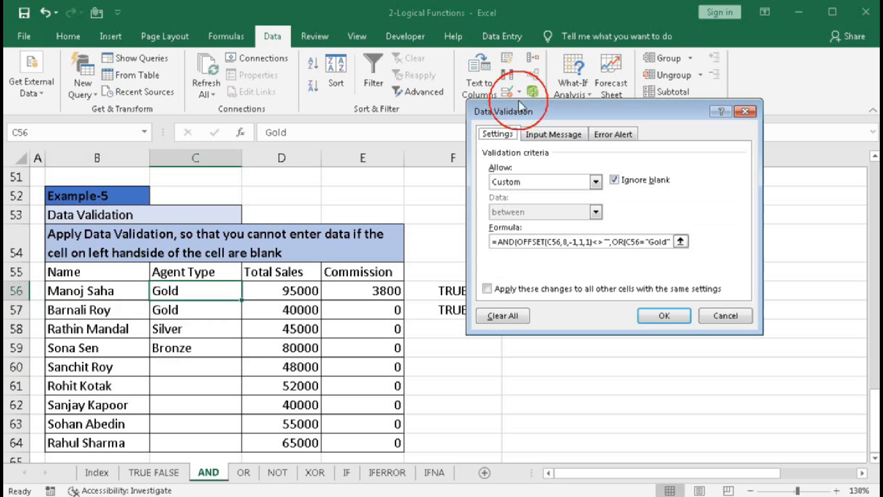
pyautogui.click(681, 241)
pyautogui.click(496, 129)
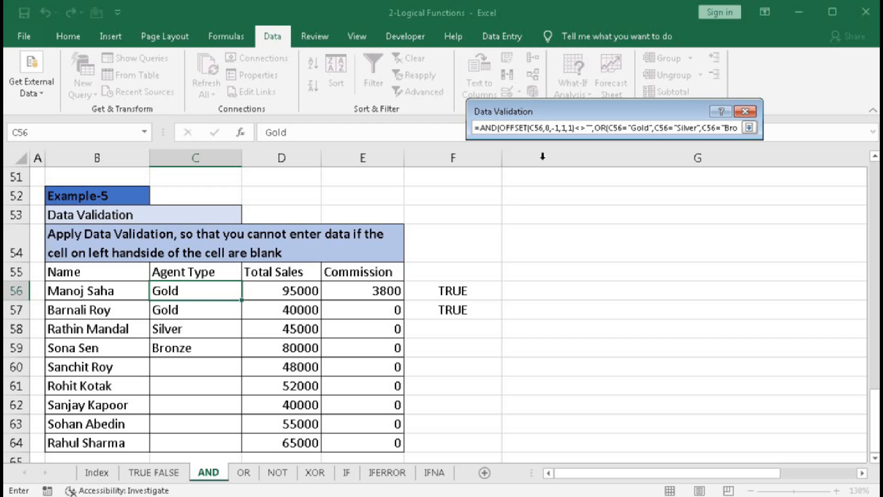
pyautogui.click(477, 127)
pyautogui.press('End')
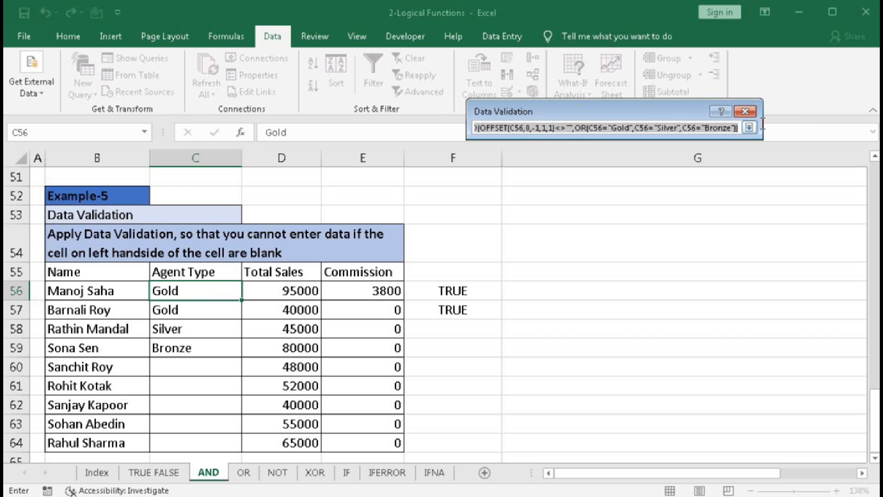
pyautogui.click(749, 128)
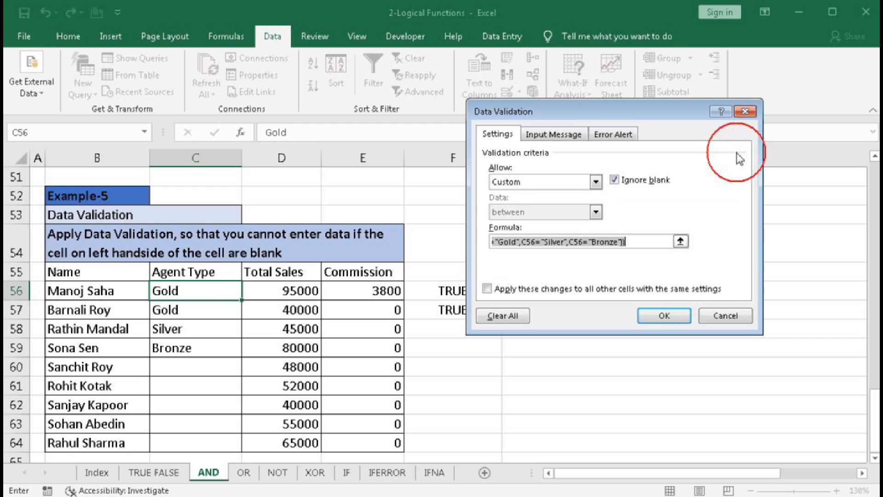
pyautogui.click(664, 316)
pyautogui.click(365, 322)
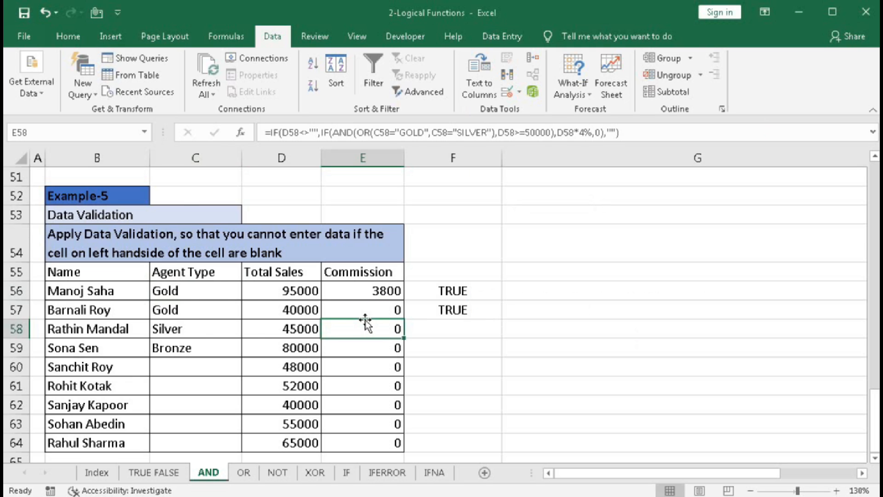
pyautogui.scroll(10, 366, 325)
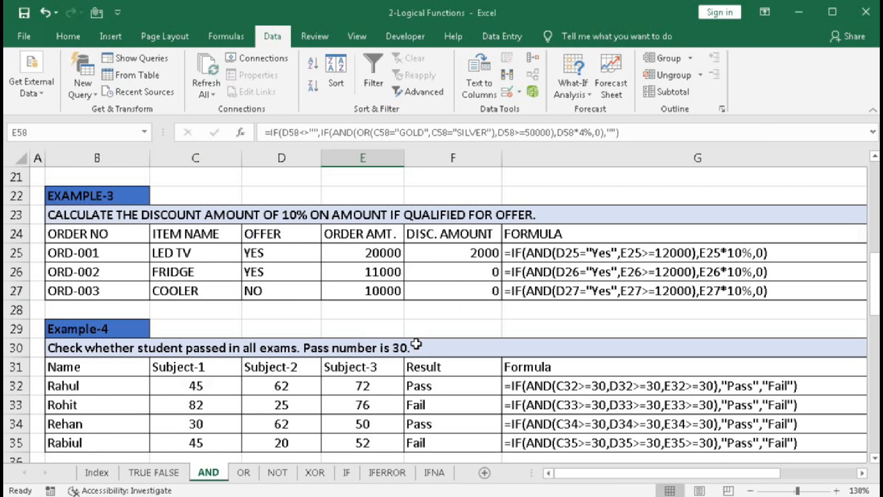
pyautogui.scroll(-6, 416, 344)
pyautogui.scroll(1, 328, 324)
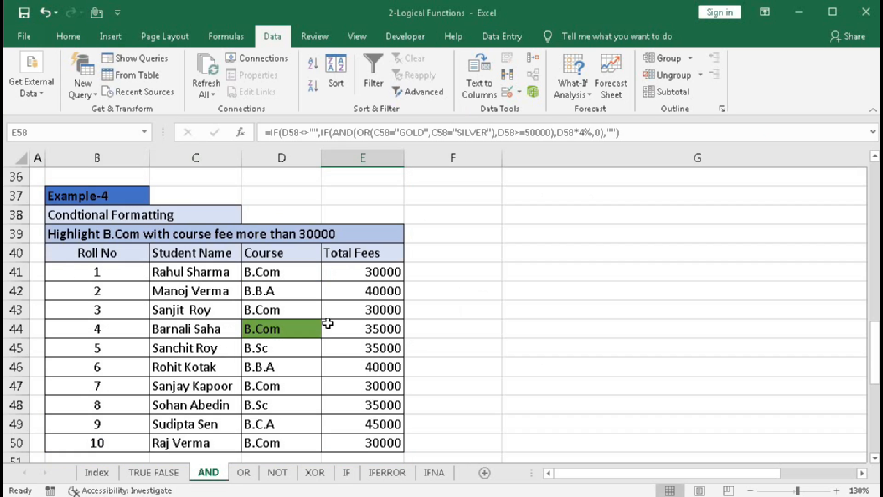
pyautogui.scroll(-6, 328, 323)
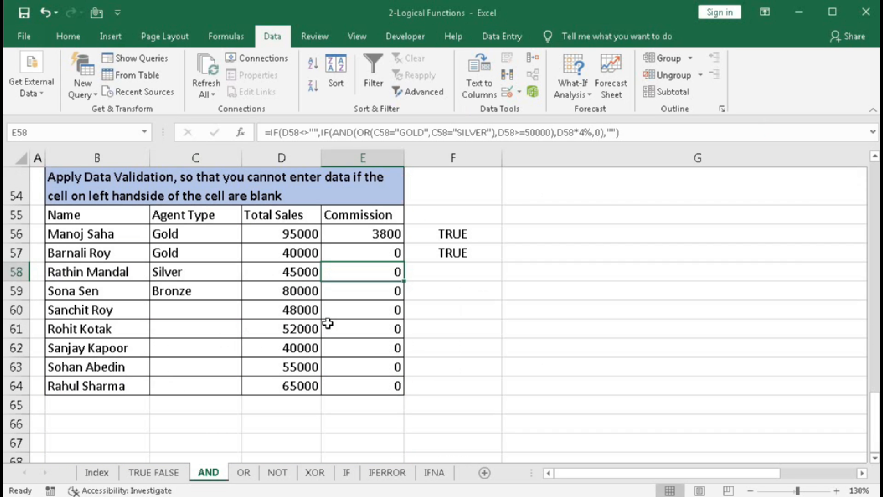